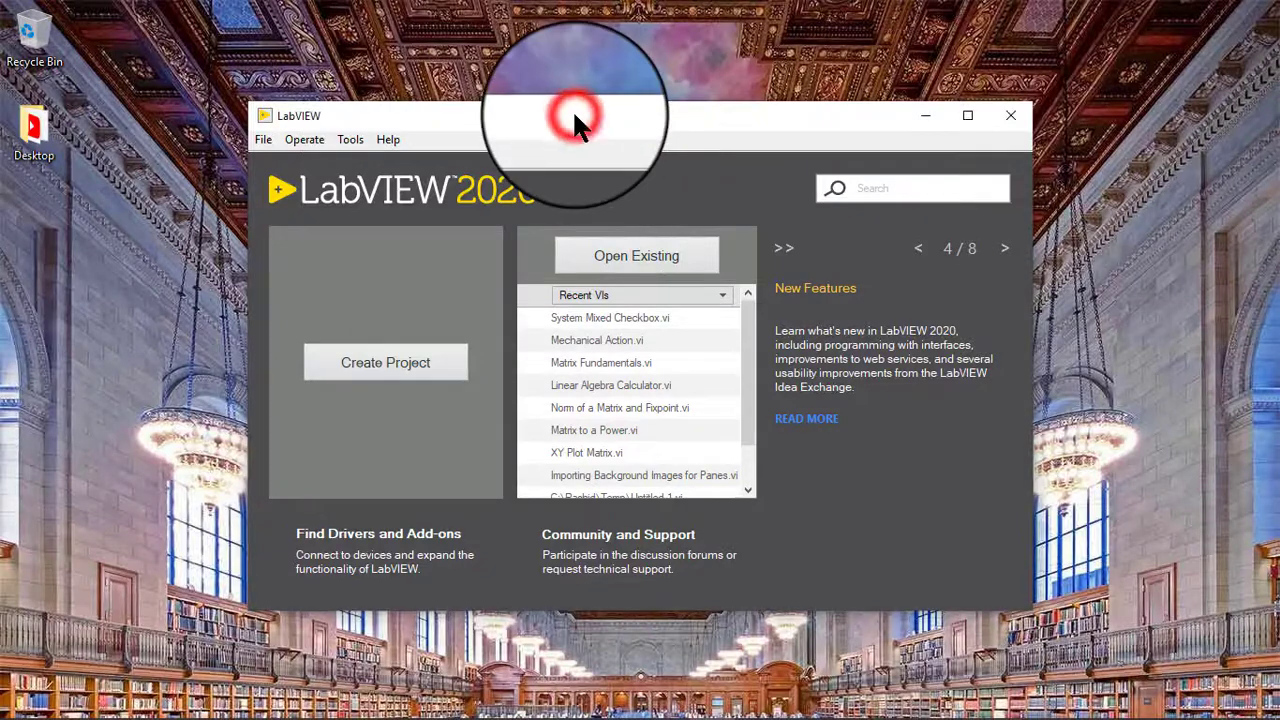
pyautogui.hotkey('ctrl', 'n')
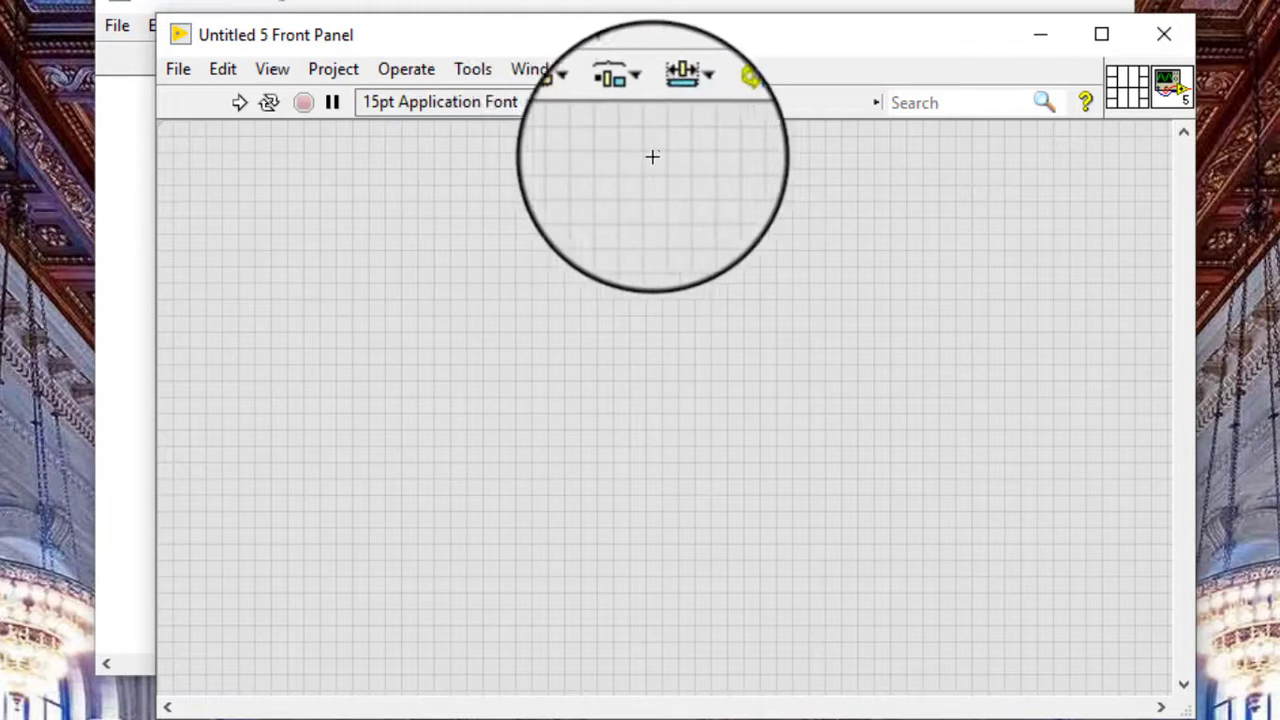
# - Place a System Mixed Checkbox from System » Boolean onto the front panel
pyautogui.rightClick(592, 155)
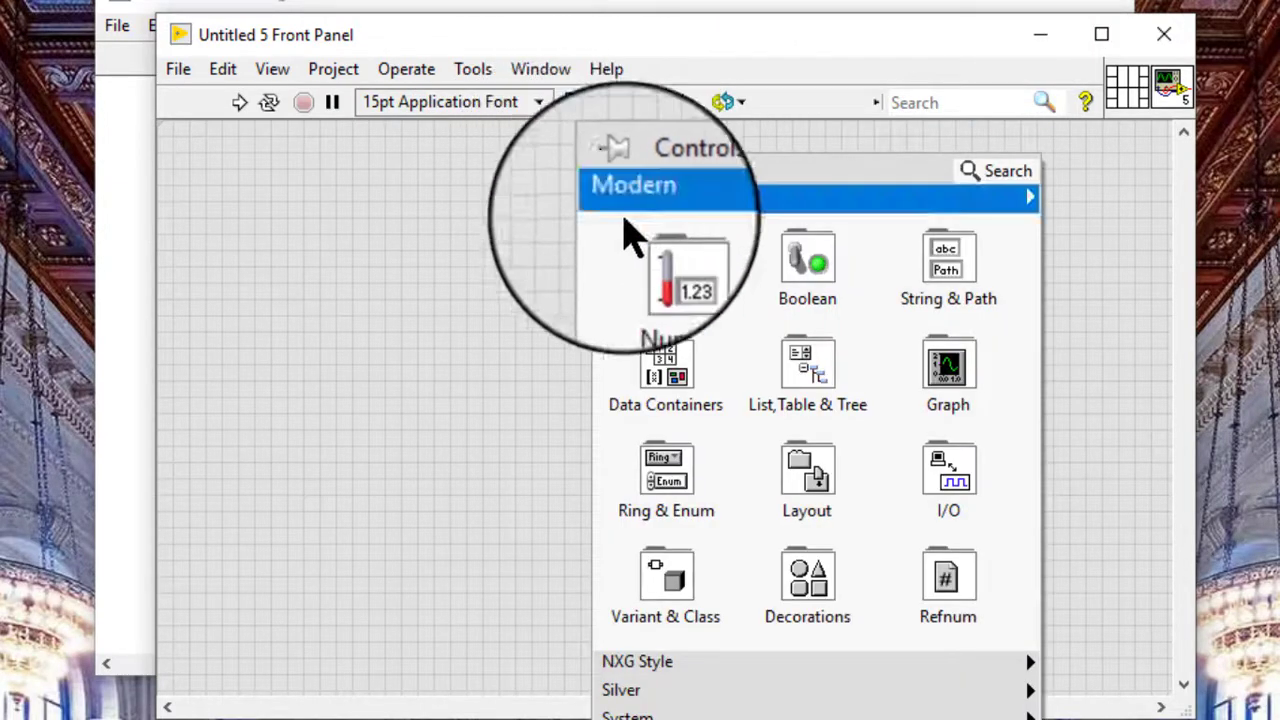
pyautogui.moveTo(681, 716)
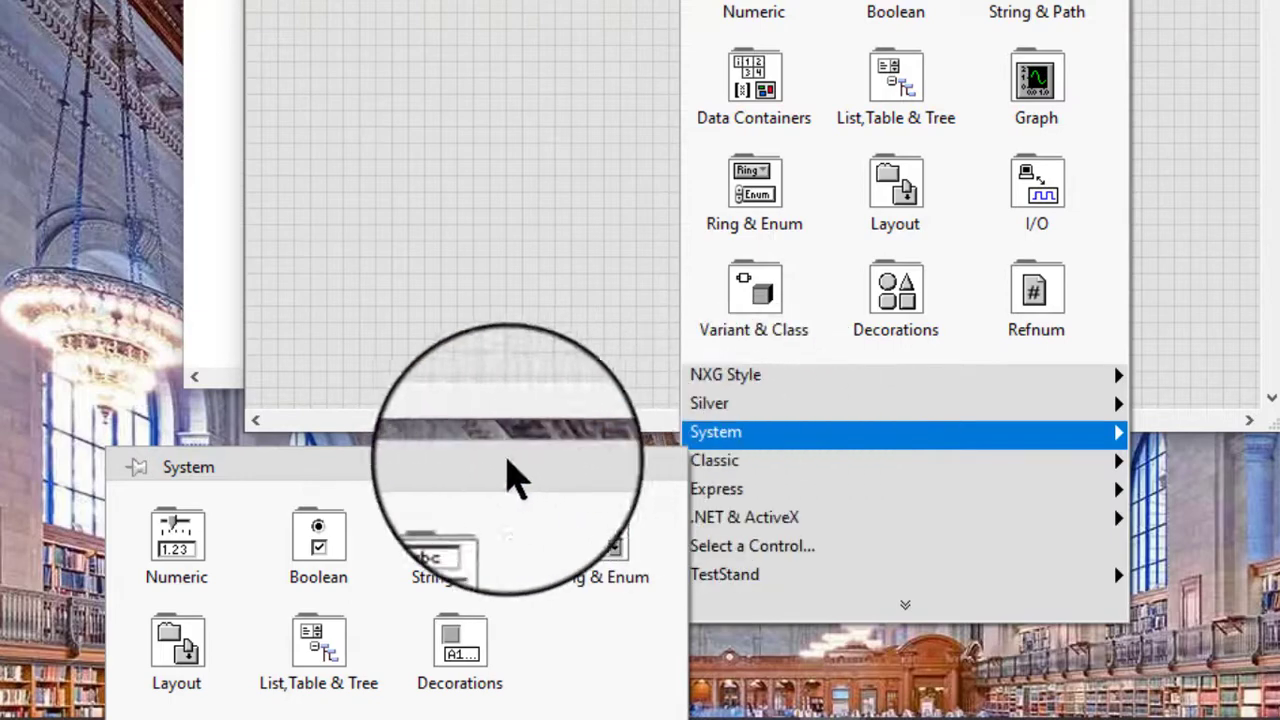
pyautogui.moveTo(312, 535)
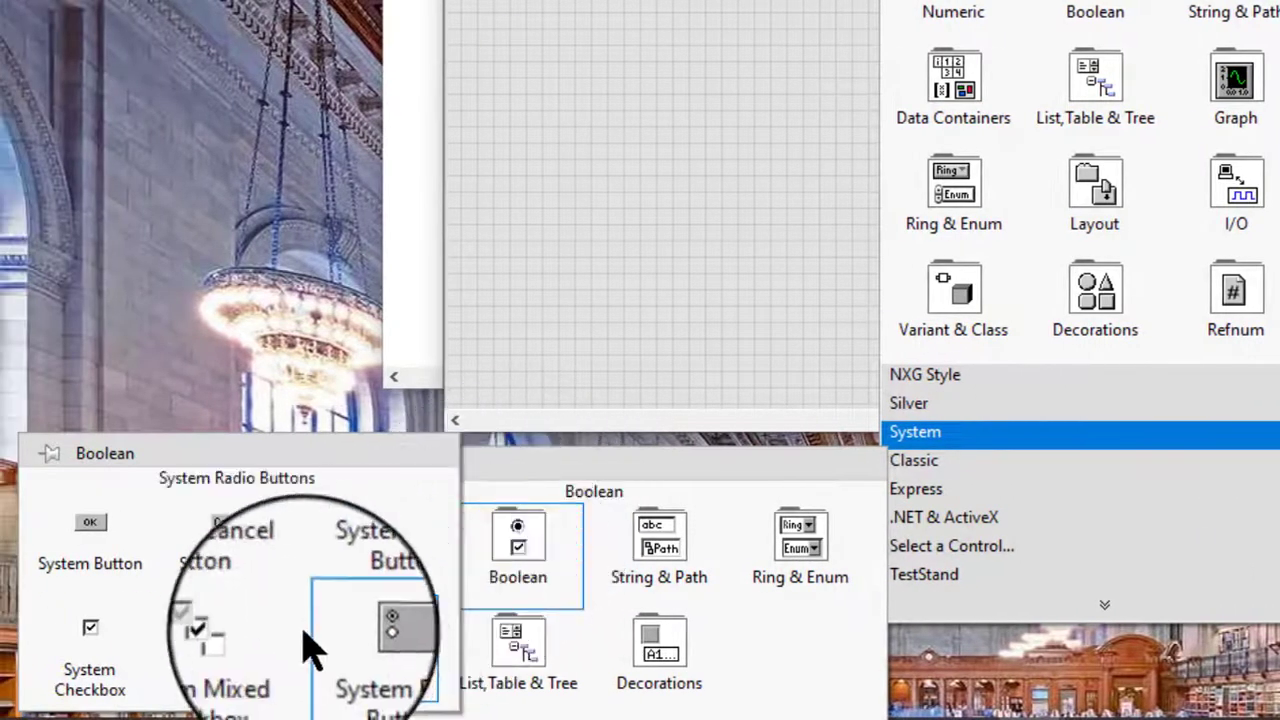
pyautogui.click(225, 650)
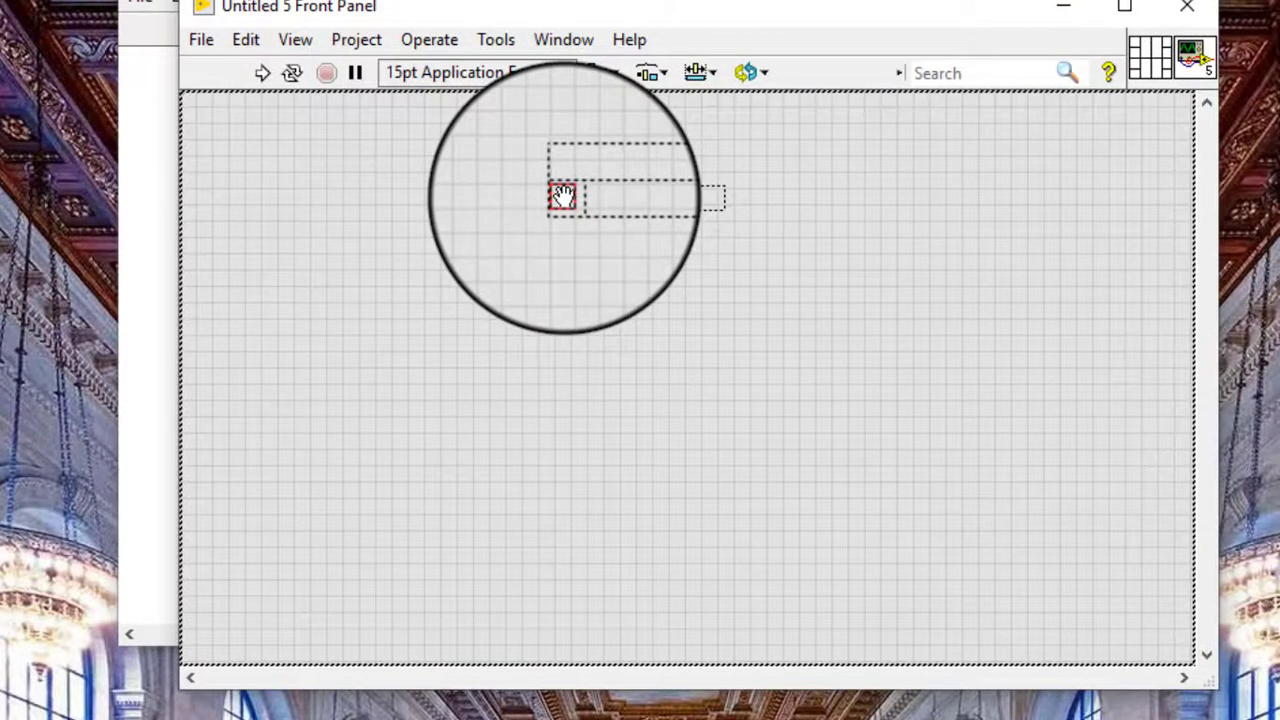
pyautogui.click(568, 187)
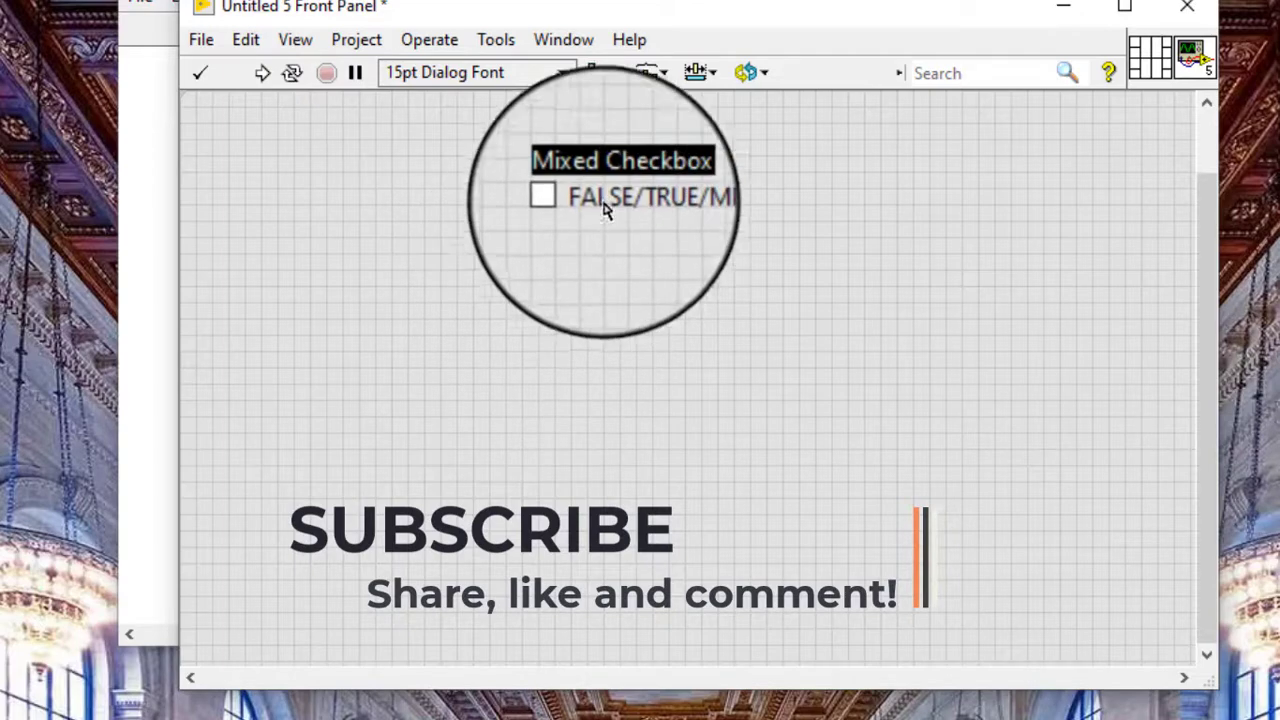
# - In the checkbox's Appearance properties, try Disabled and Disabled & grayed, then set it back to Enabled
pyautogui.rightClick(565, 200)
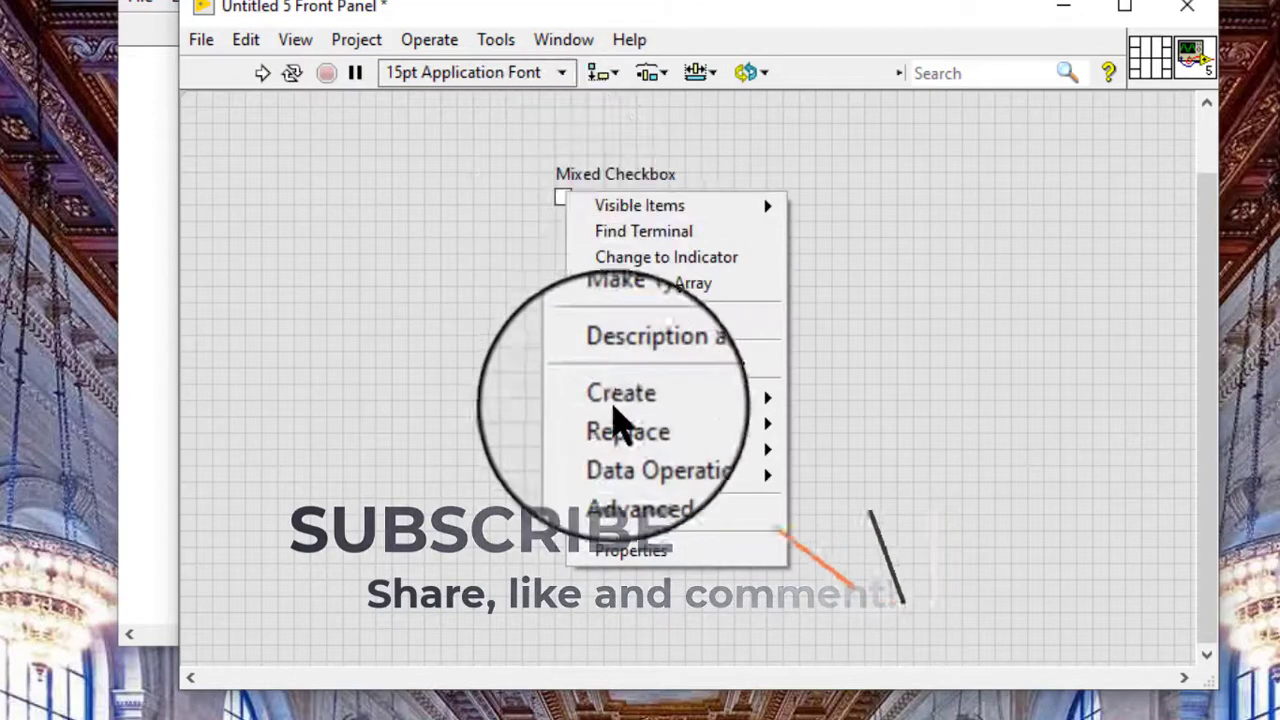
pyautogui.click(643, 553)
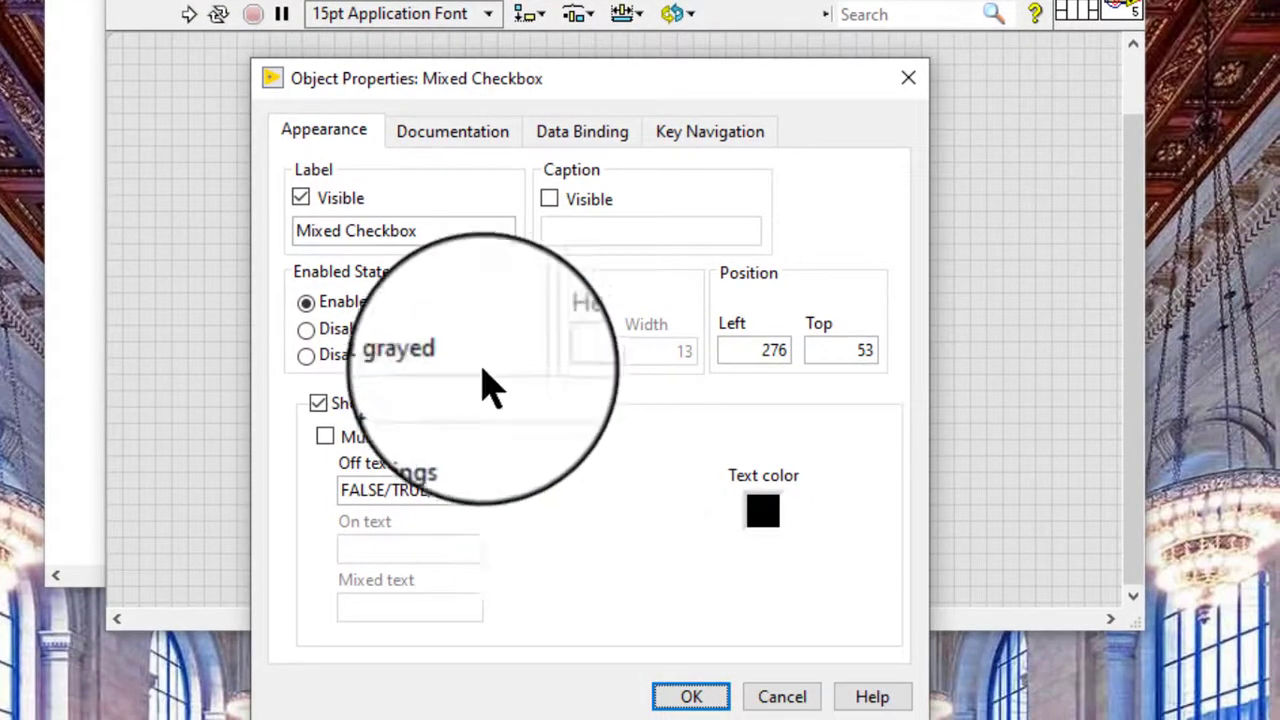
pyautogui.click(308, 138)
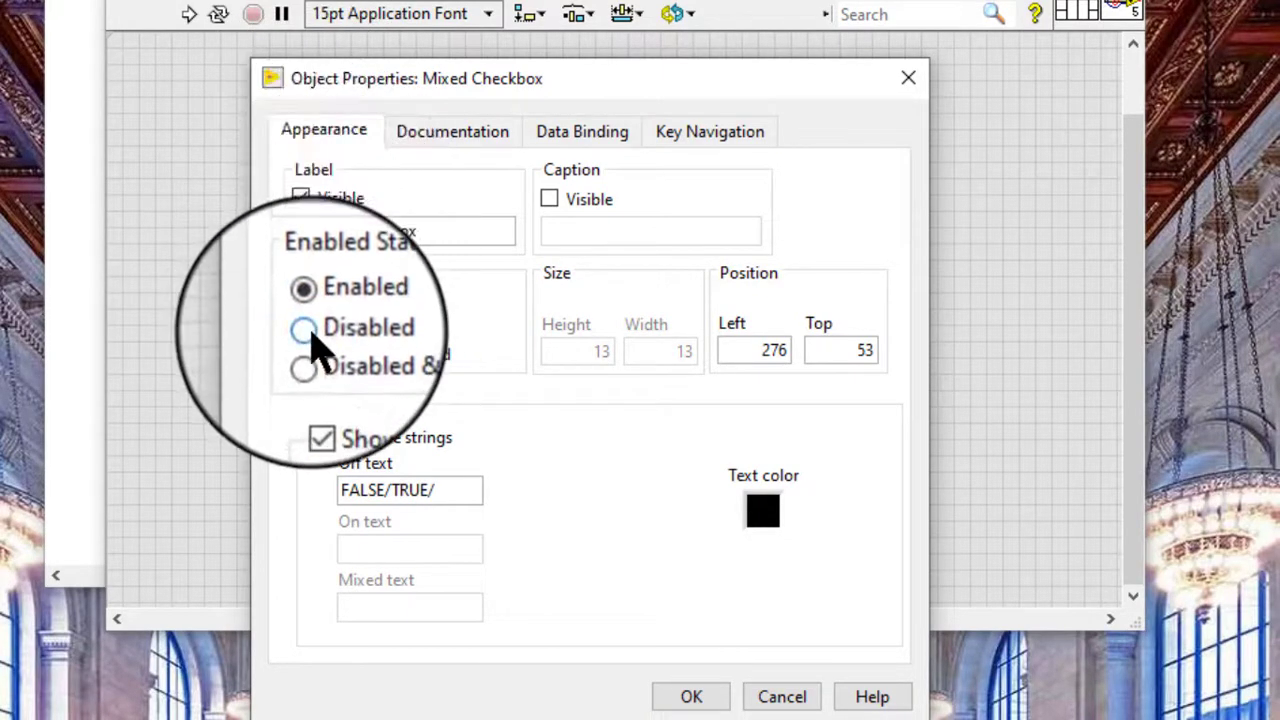
pyautogui.click(306, 331)
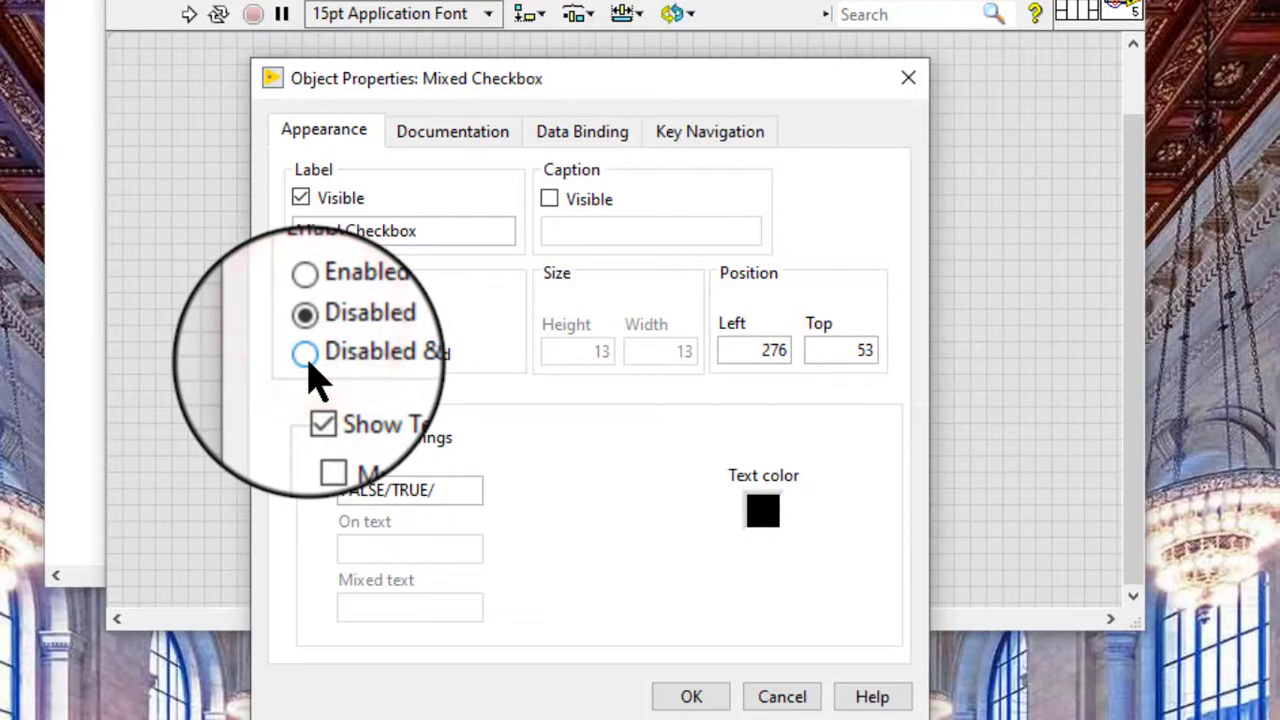
pyautogui.click(304, 353)
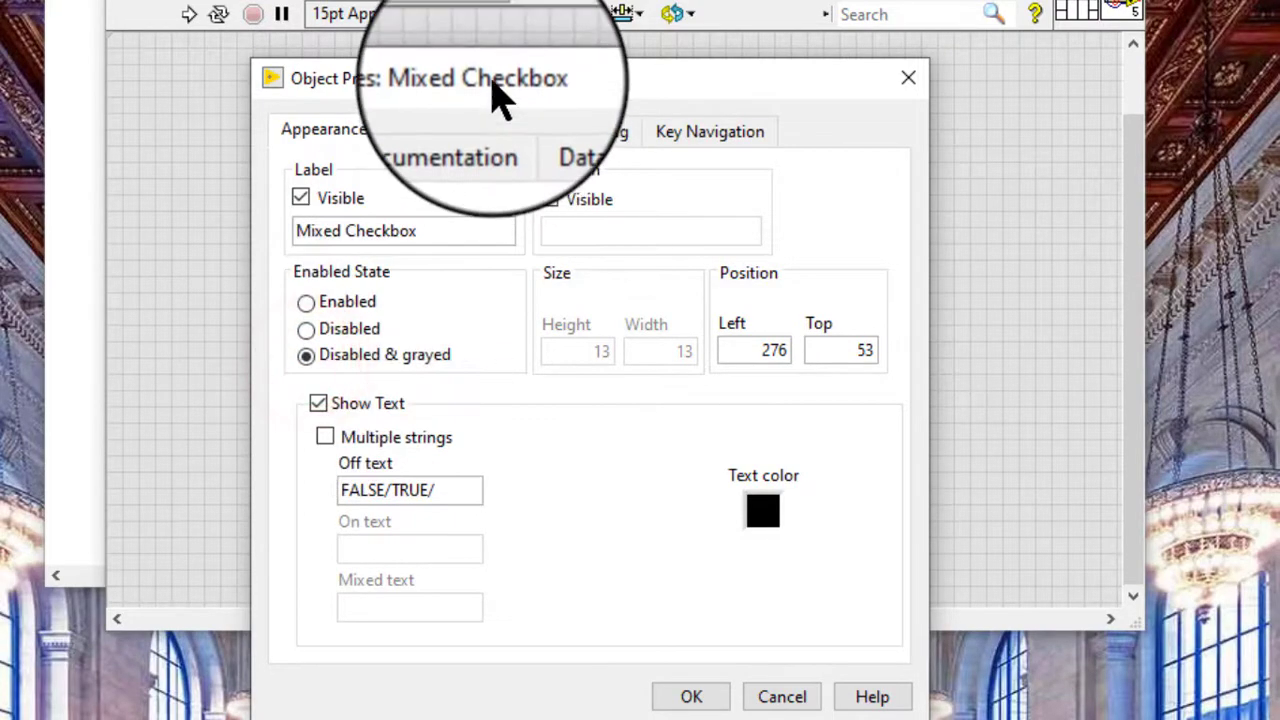
pyautogui.moveTo(492, 80); pyautogui.dragTo(684, 188)
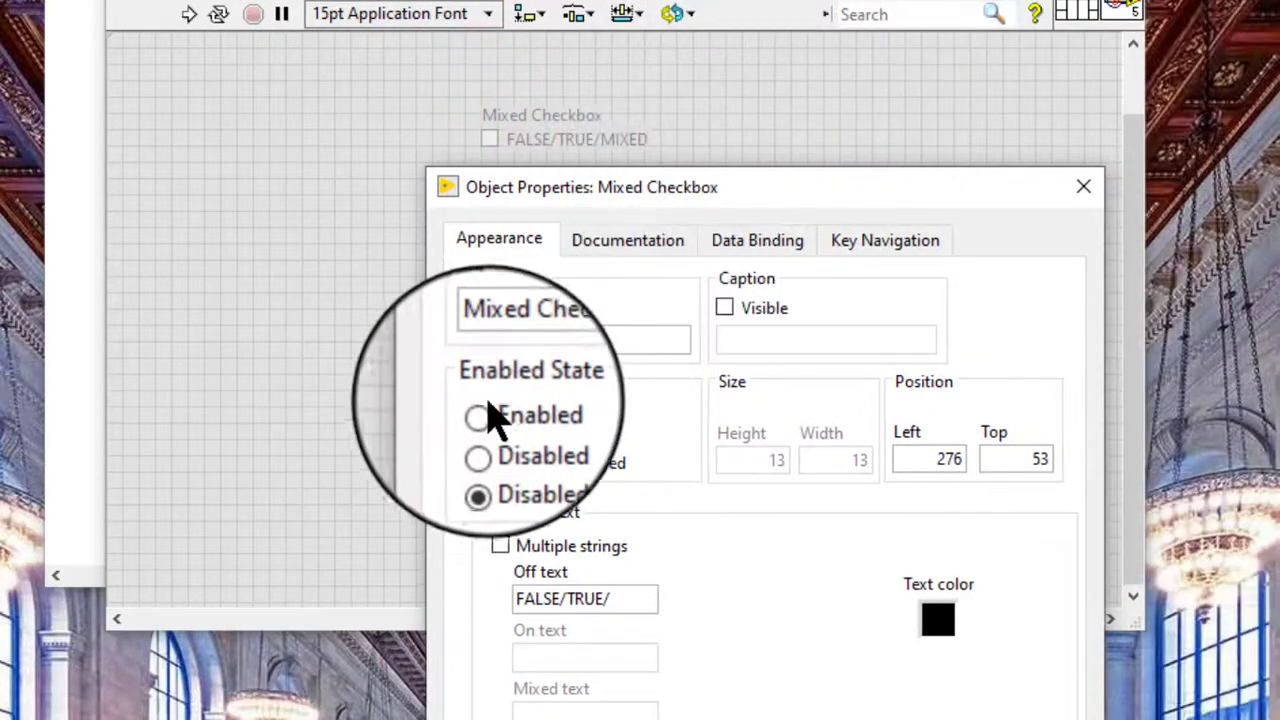
pyautogui.click(480, 418)
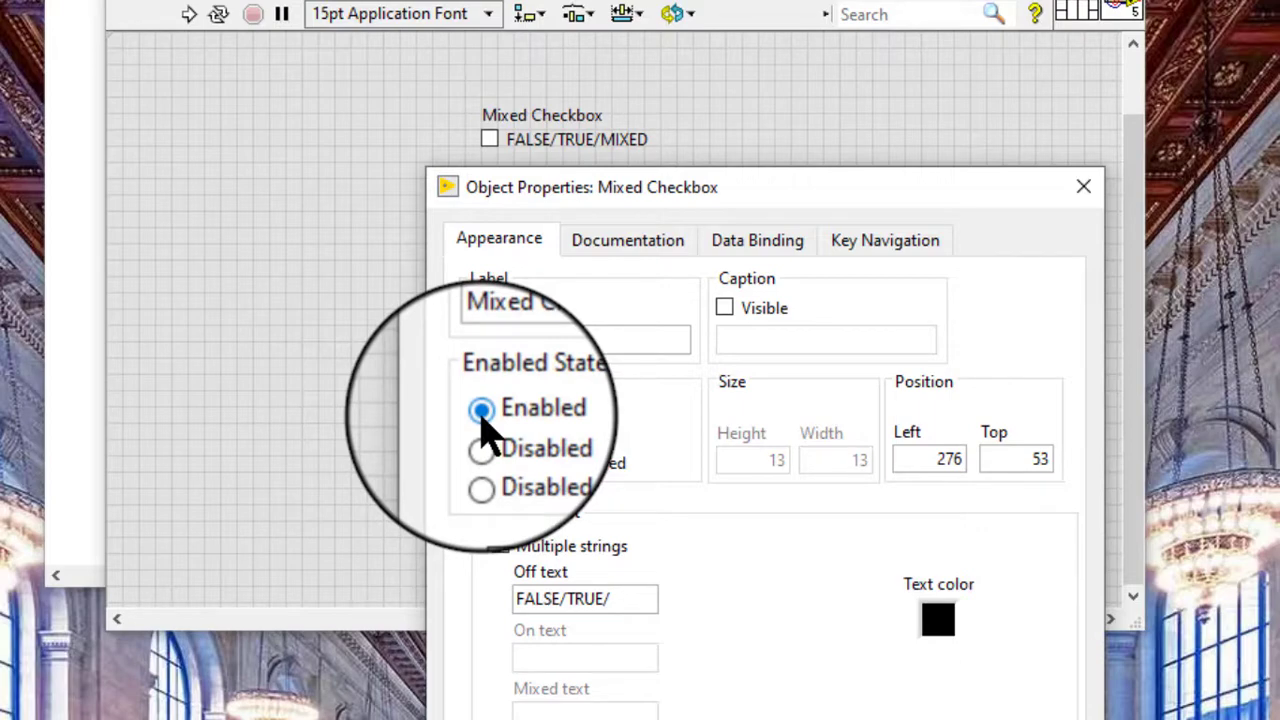
pyautogui.moveTo(652, 190); pyautogui.dragTo(675, 258)
# - Keep Show Text on and enable Multiple strings for the checkbox
pyautogui.click(535, 563)
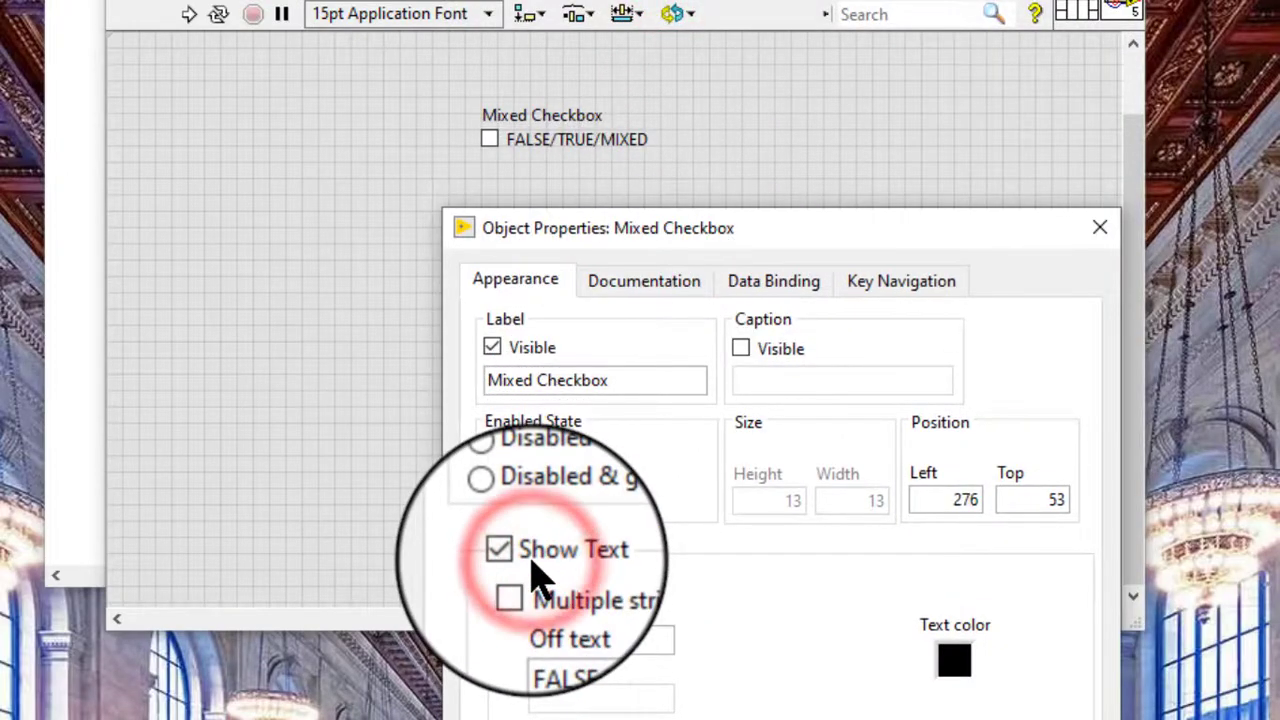
pyautogui.click(514, 558)
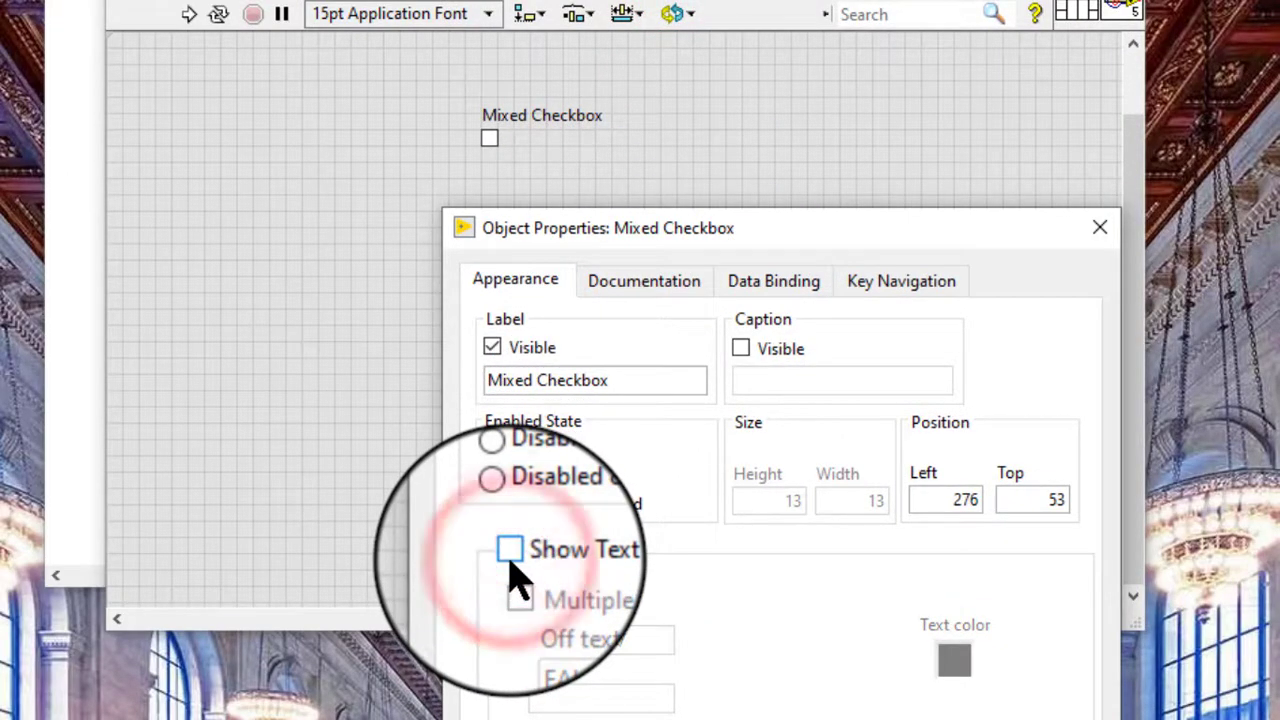
pyautogui.click(511, 558)
pyautogui.click(514, 588)
# - Enter False, True and Mixed as the off, on and mixed texts
pyautogui.moveTo(645, 640); pyautogui.dragTo(486, 634)
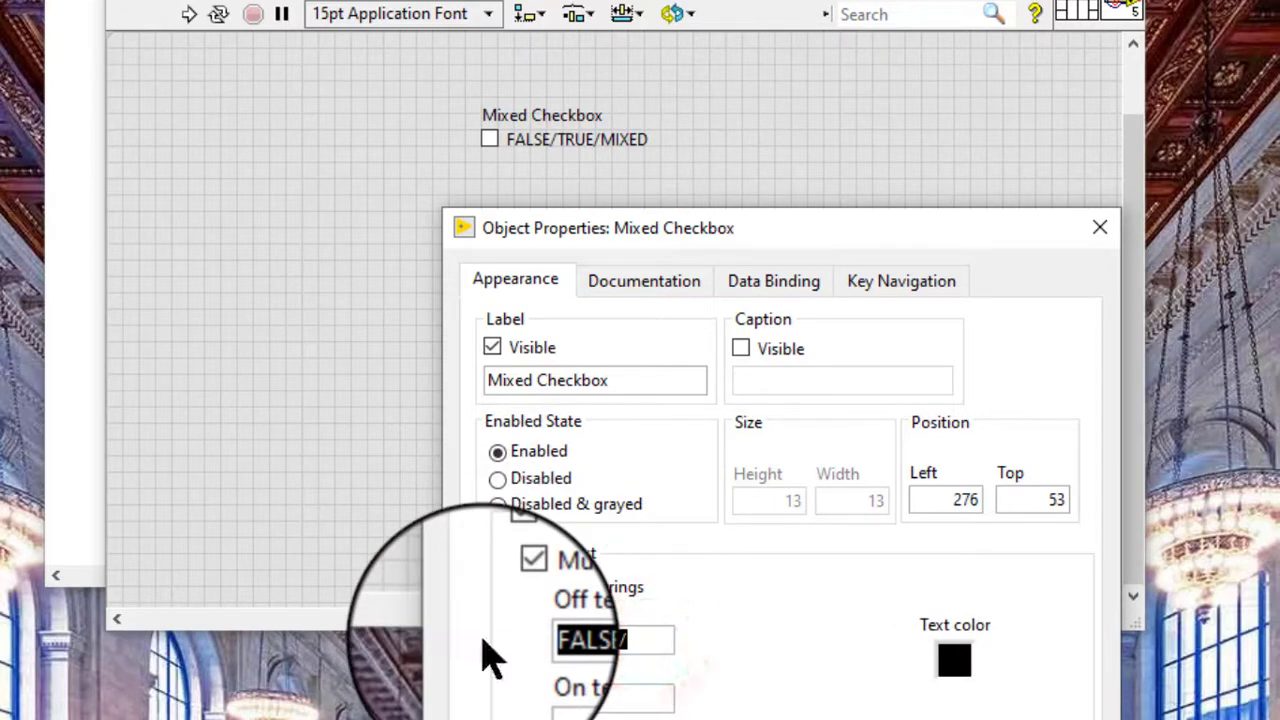
pyautogui.write('FalseMi')
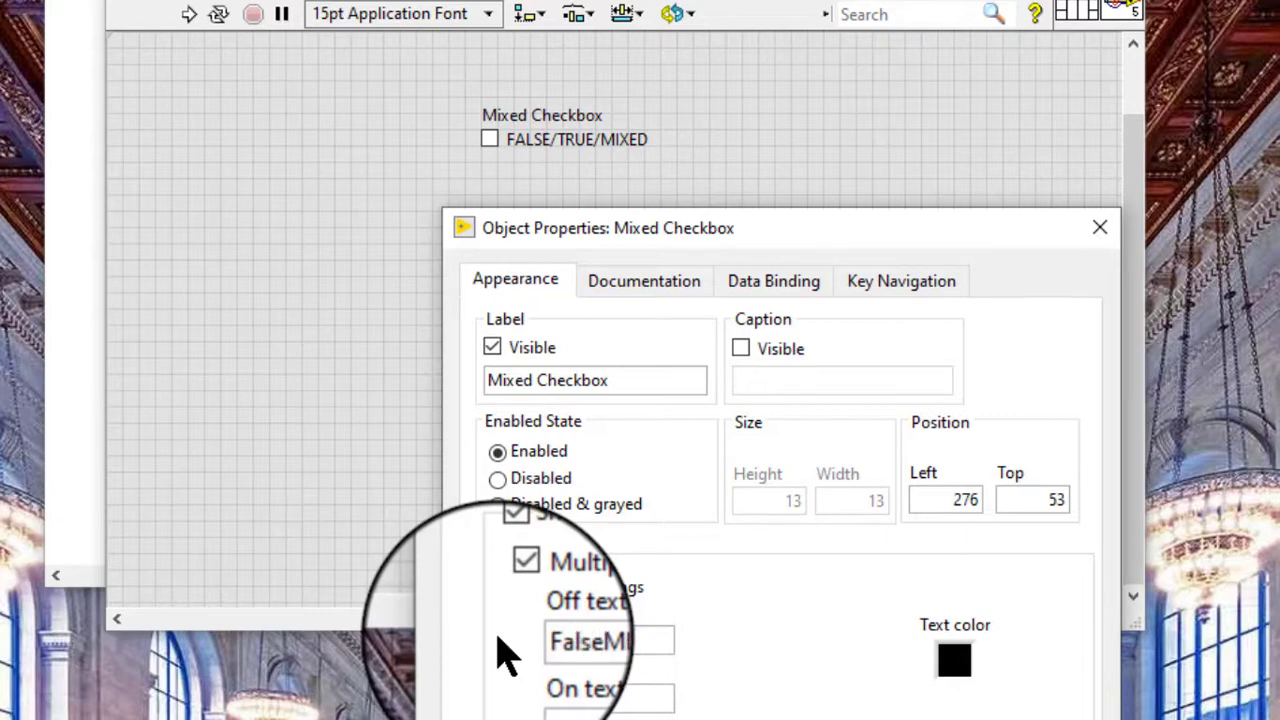
pyautogui.press('Delete')
pyautogui.press('Delete')
pyautogui.press('Delete')
pyautogui.press('Delete')
pyautogui.press('Delete')
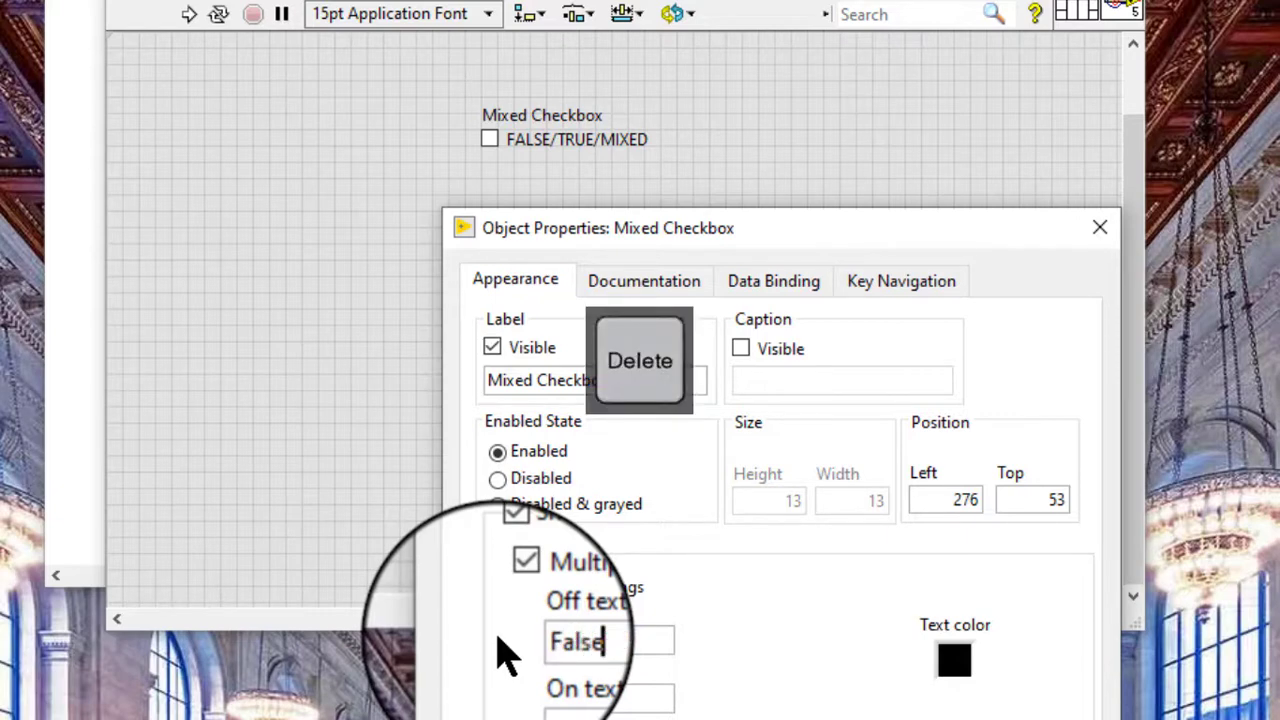
pyautogui.click(575, 700)
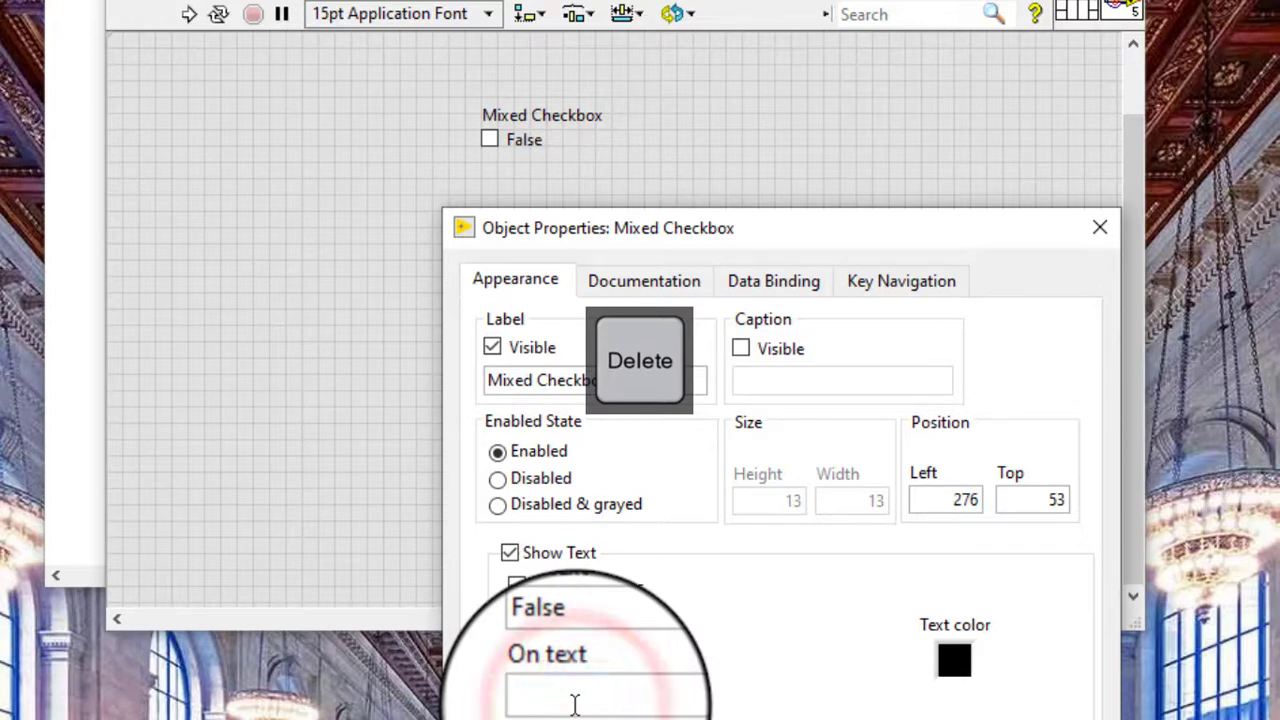
pyautogui.write('True')
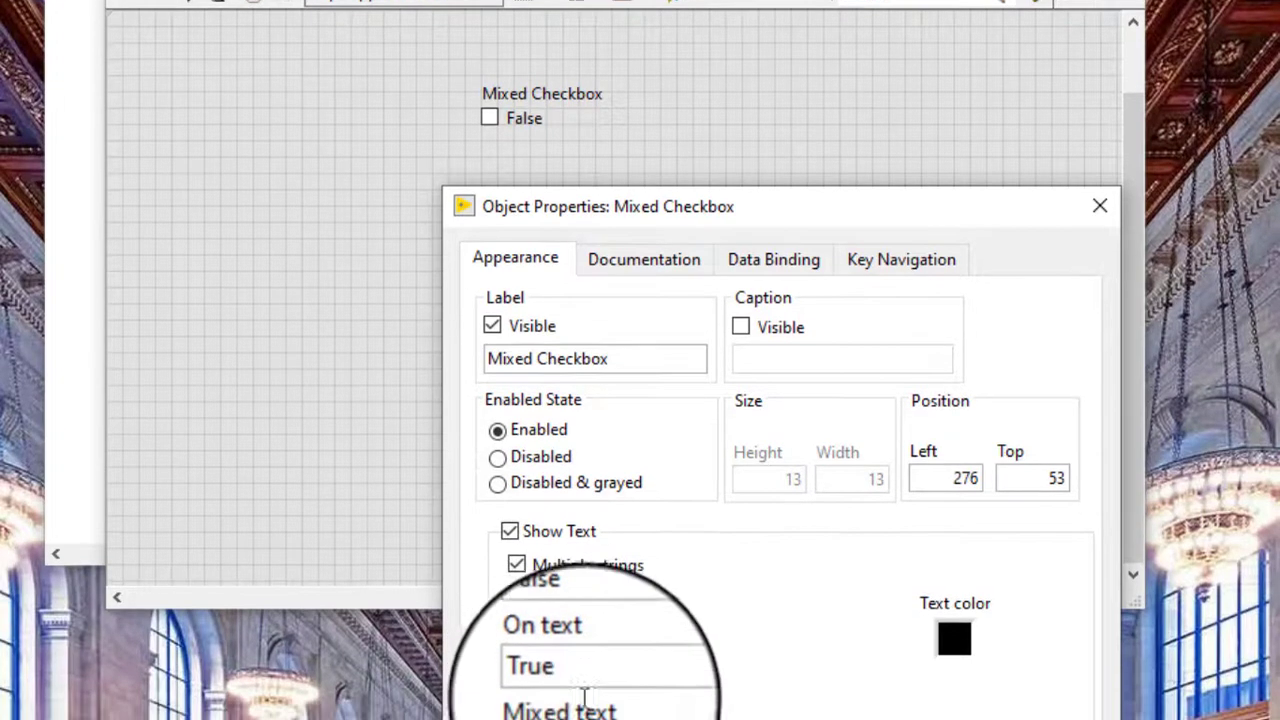
pyautogui.click(591, 583)
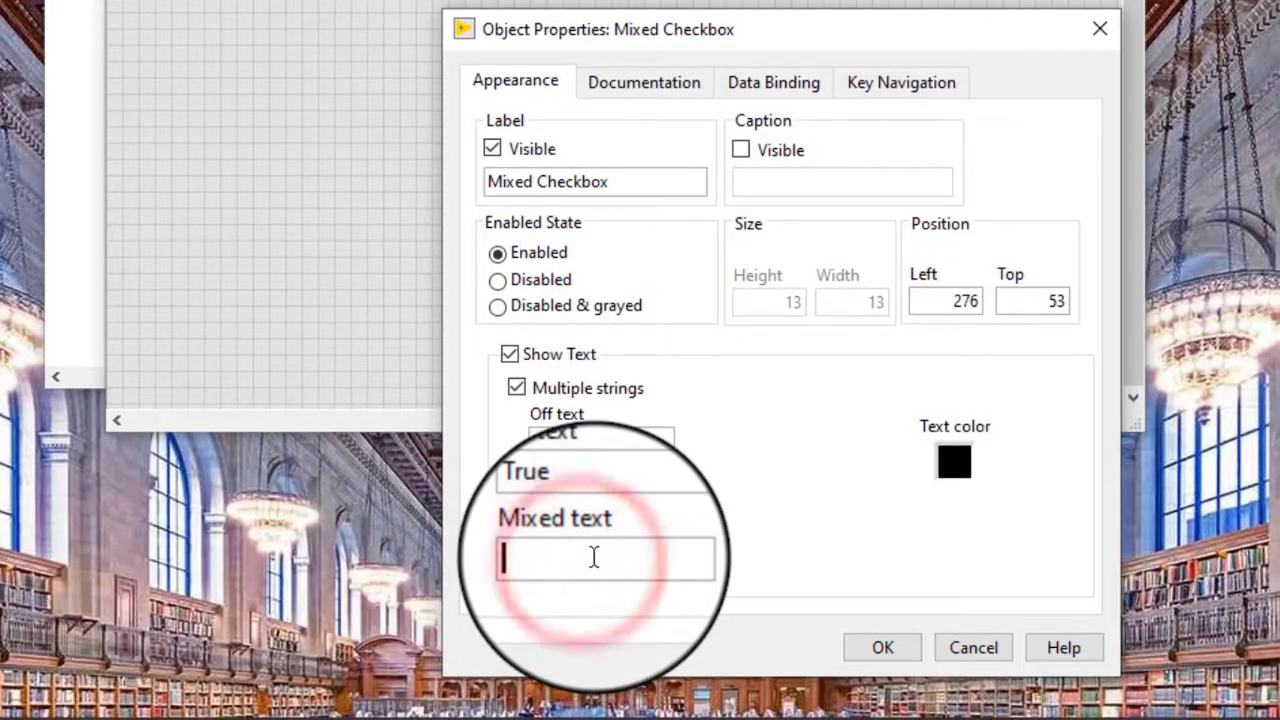
pyautogui.write('Mixed')
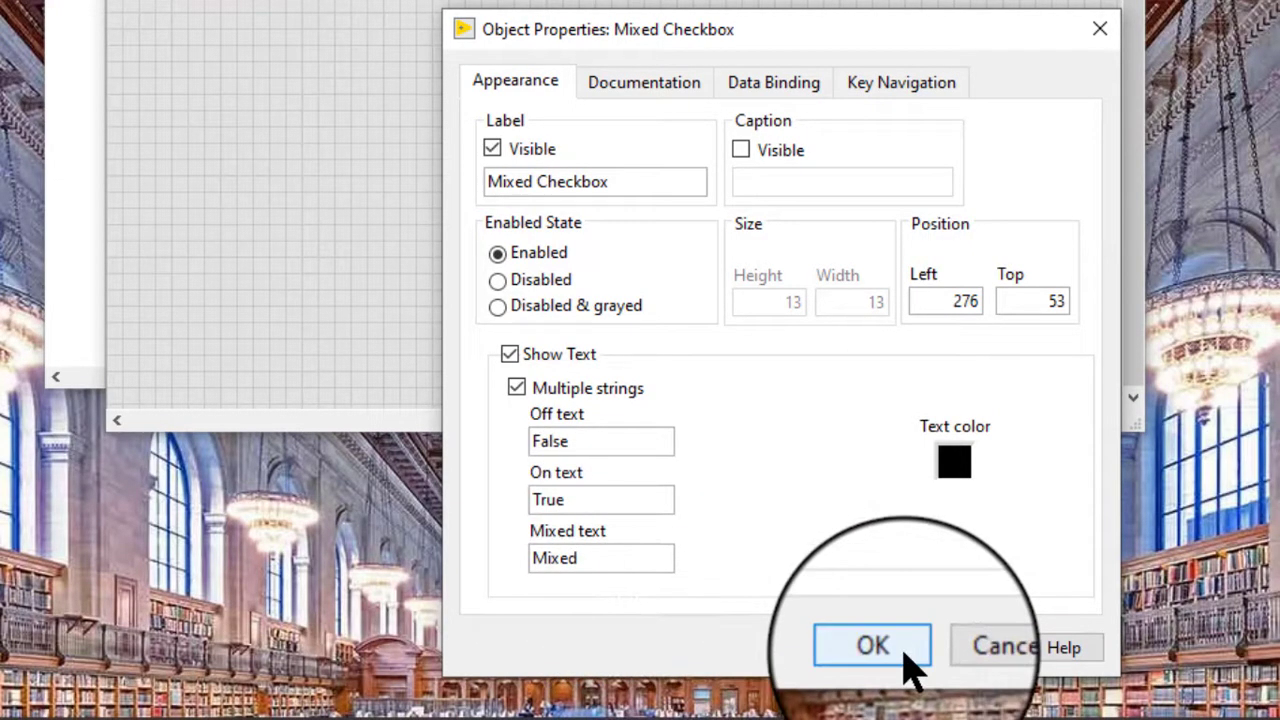
# - Confirm the new text settings with OK and switch the VI into run mode with Ctrl+M
pyautogui.click(903, 657)
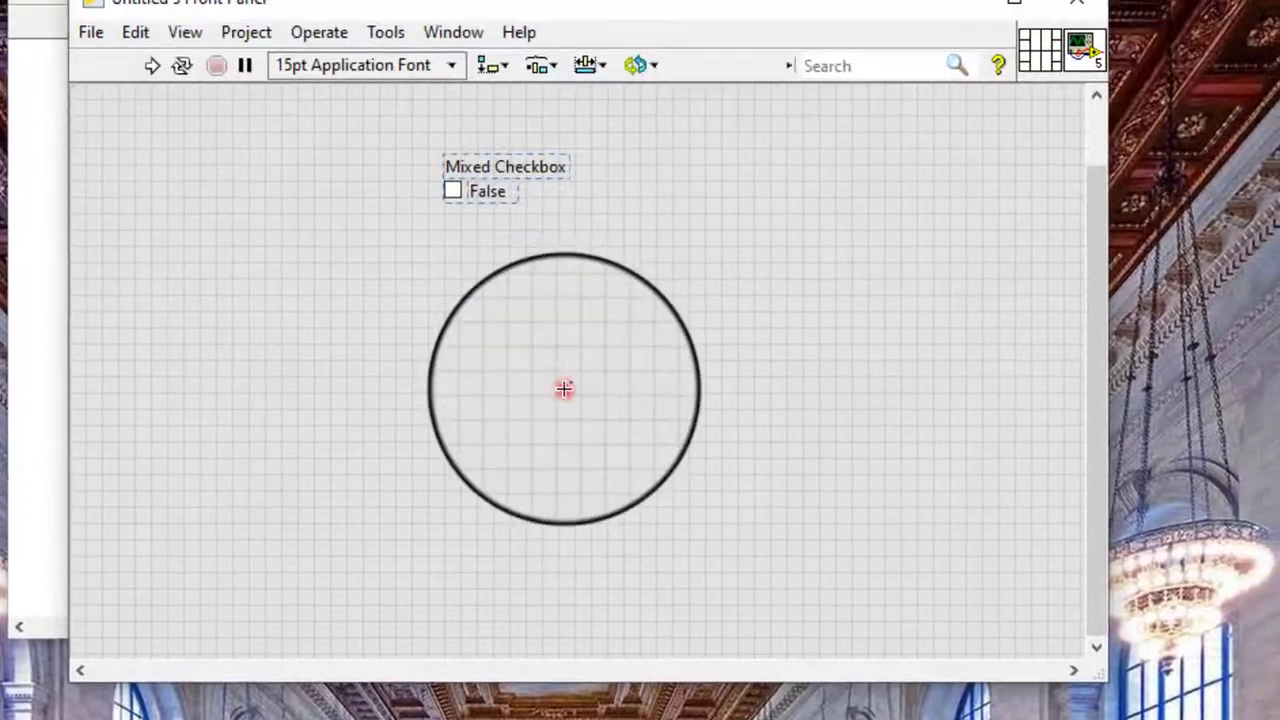
pyautogui.click(573, 319)
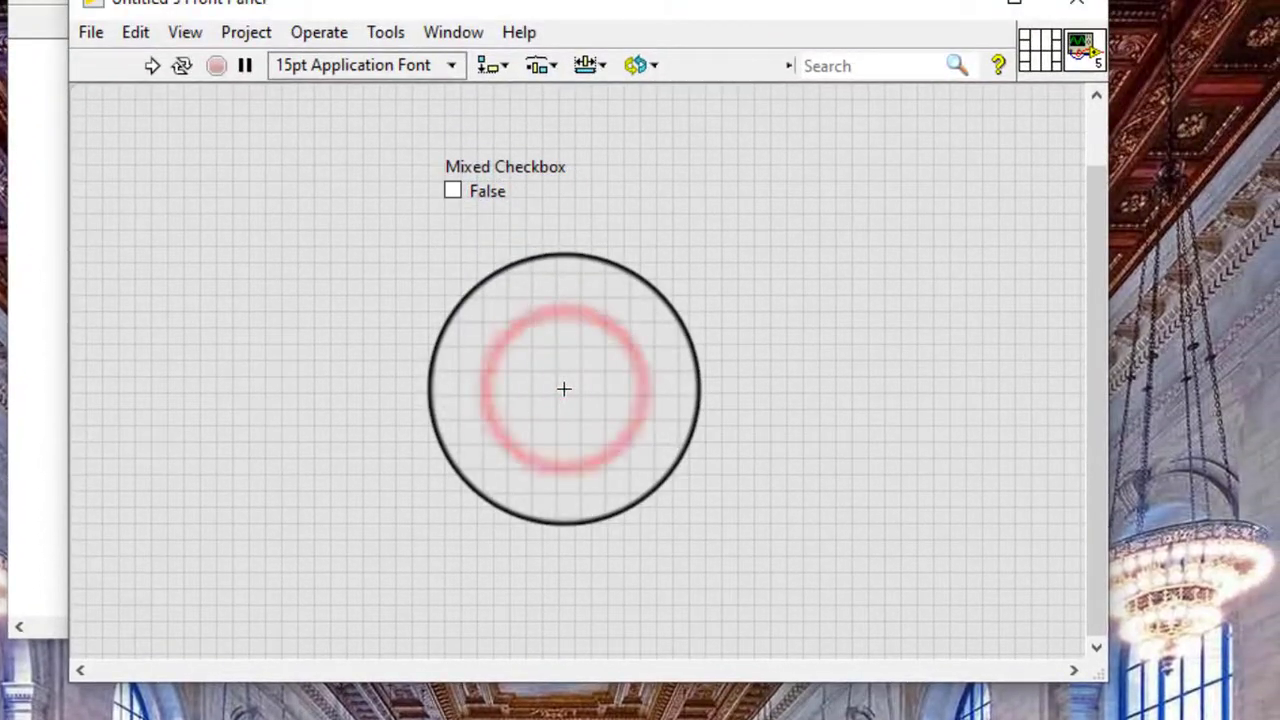
pyautogui.hotkey('ctrl', 'm')
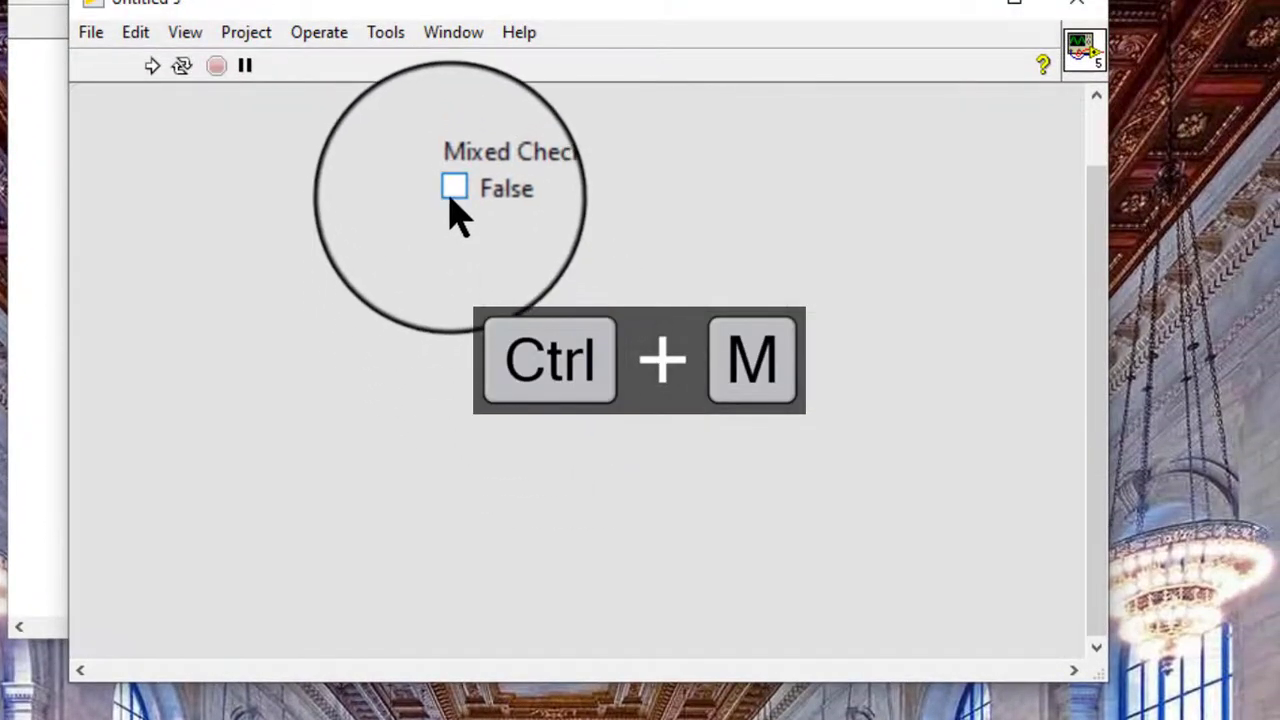
# - Cycle the Mixed Checkbox repeatedly through its True, Mixed and False states
pyautogui.click(453, 190)
pyautogui.click(452, 192)
pyautogui.click(452, 195)
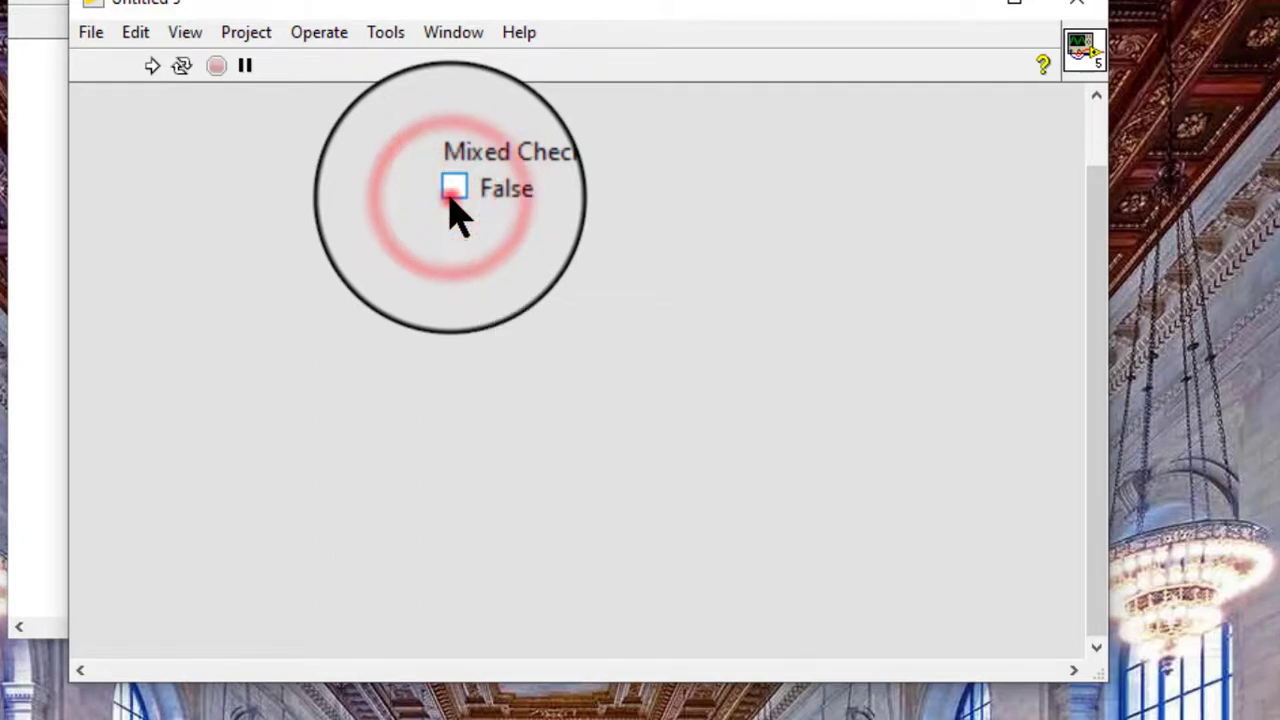
pyautogui.click(452, 195)
pyautogui.click(452, 195)
pyautogui.click(452, 195)
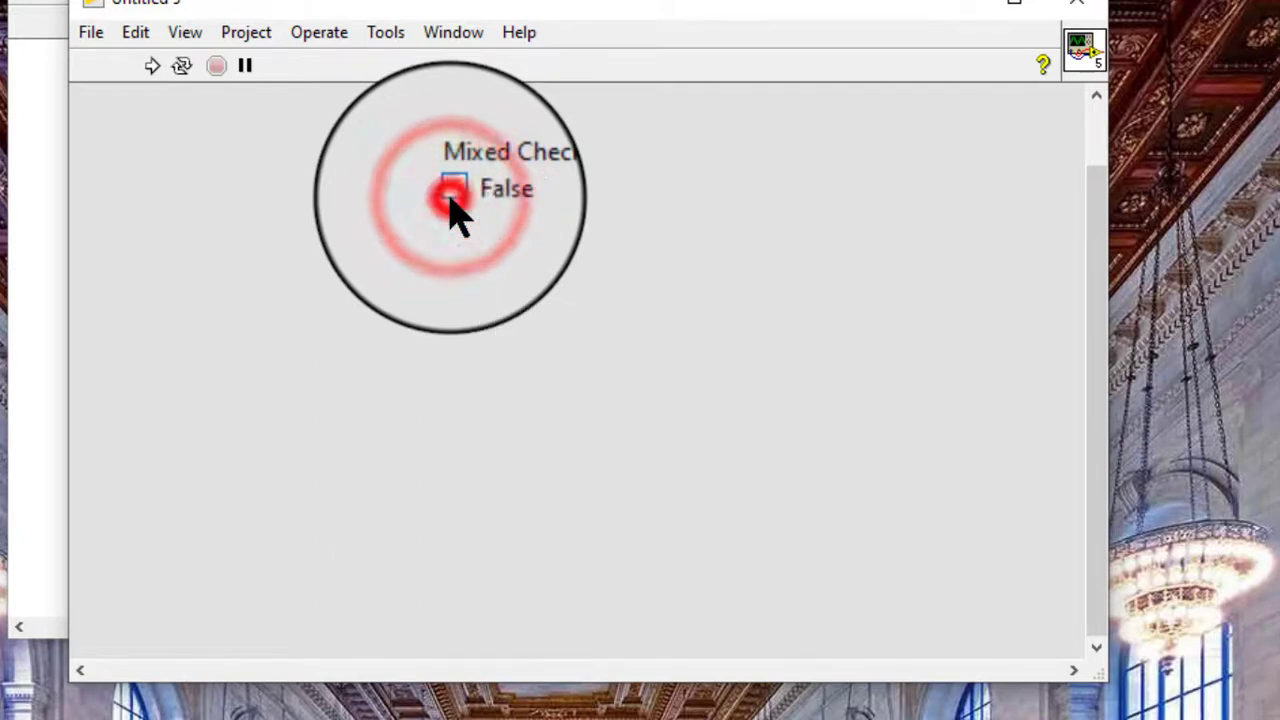
pyautogui.click(470, 282)
# - Back in edit mode, uncheck Allow Mixed in the checkbox's shortcut menu and deselect it
pyautogui.hotkey('ctrl', 'm')
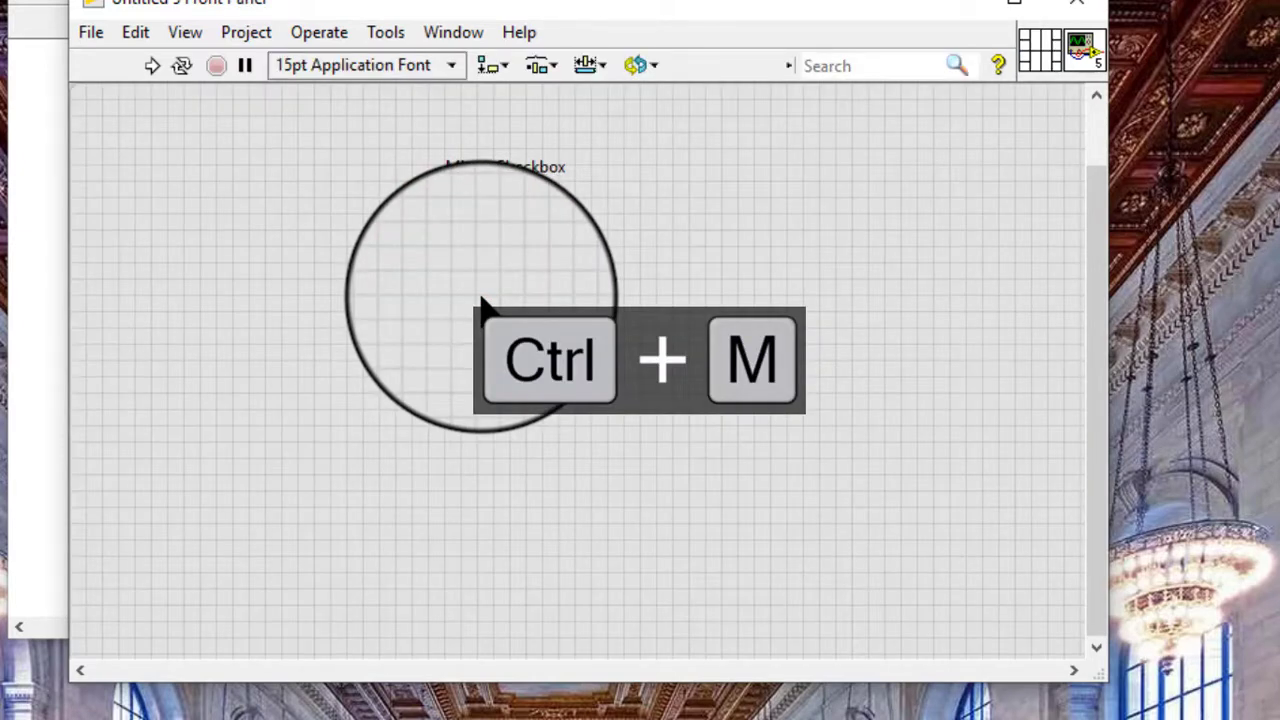
pyautogui.click(470, 180)
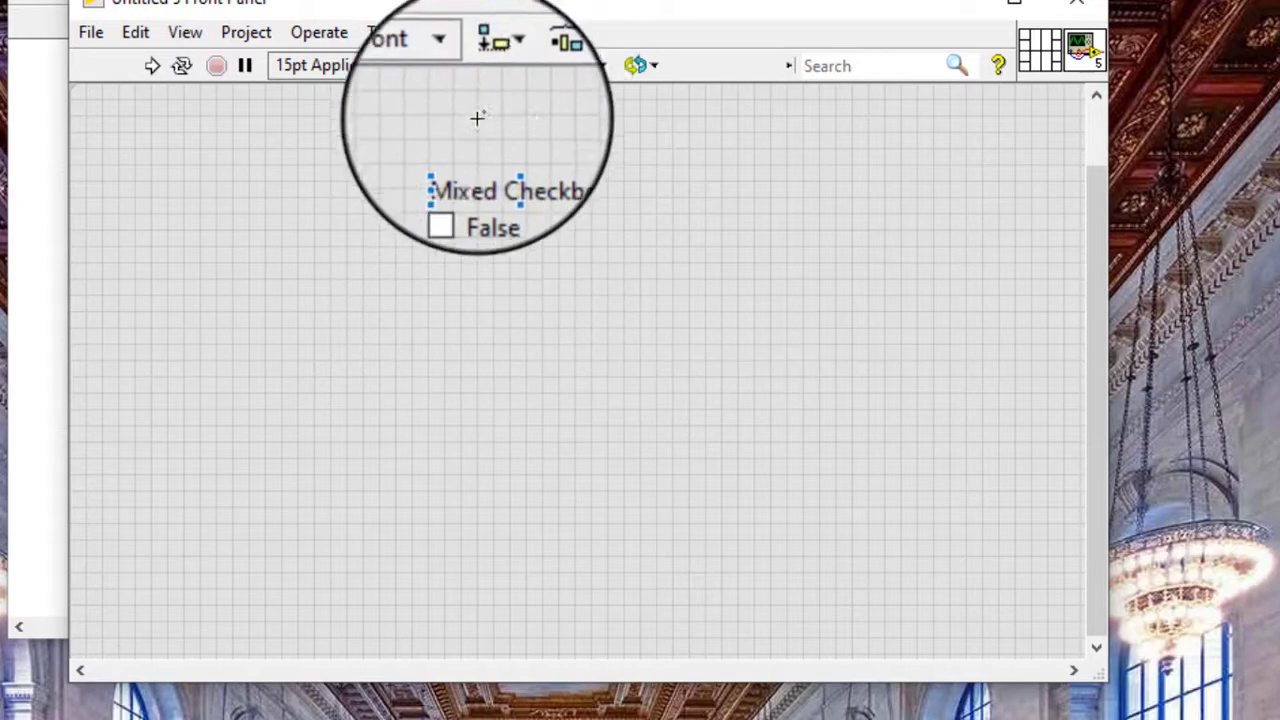
pyautogui.rightClick(452, 198)
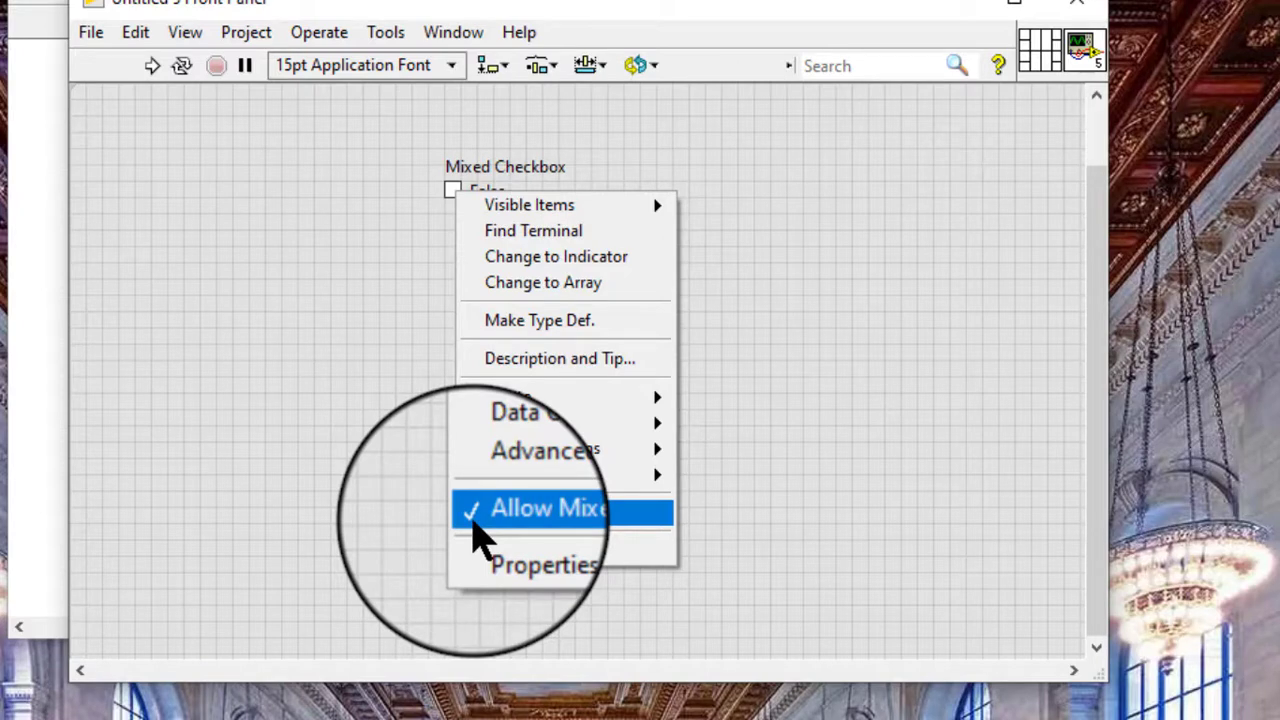
pyautogui.click(472, 515)
pyautogui.click(257, 182)
# - Run the VI and confirm the checkbox toggles only between True and False, then return to editing
pyautogui.hotkey('ctrl', 'm')
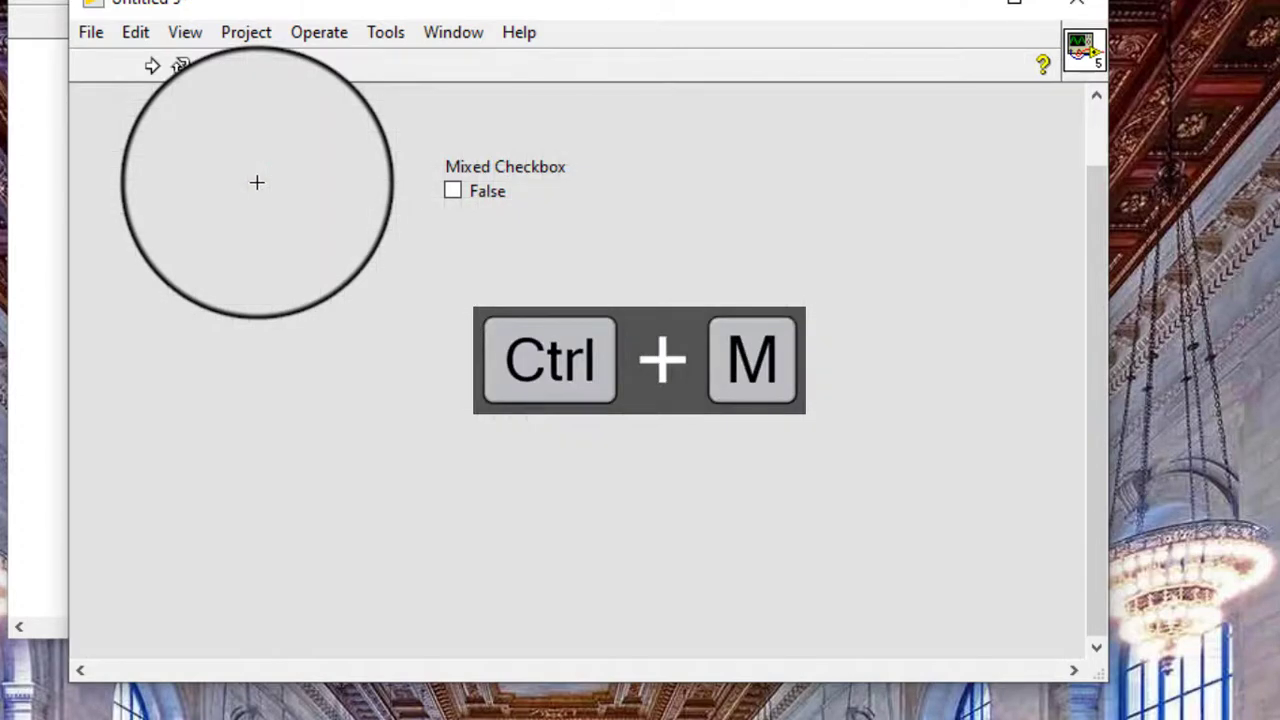
pyautogui.click(453, 191)
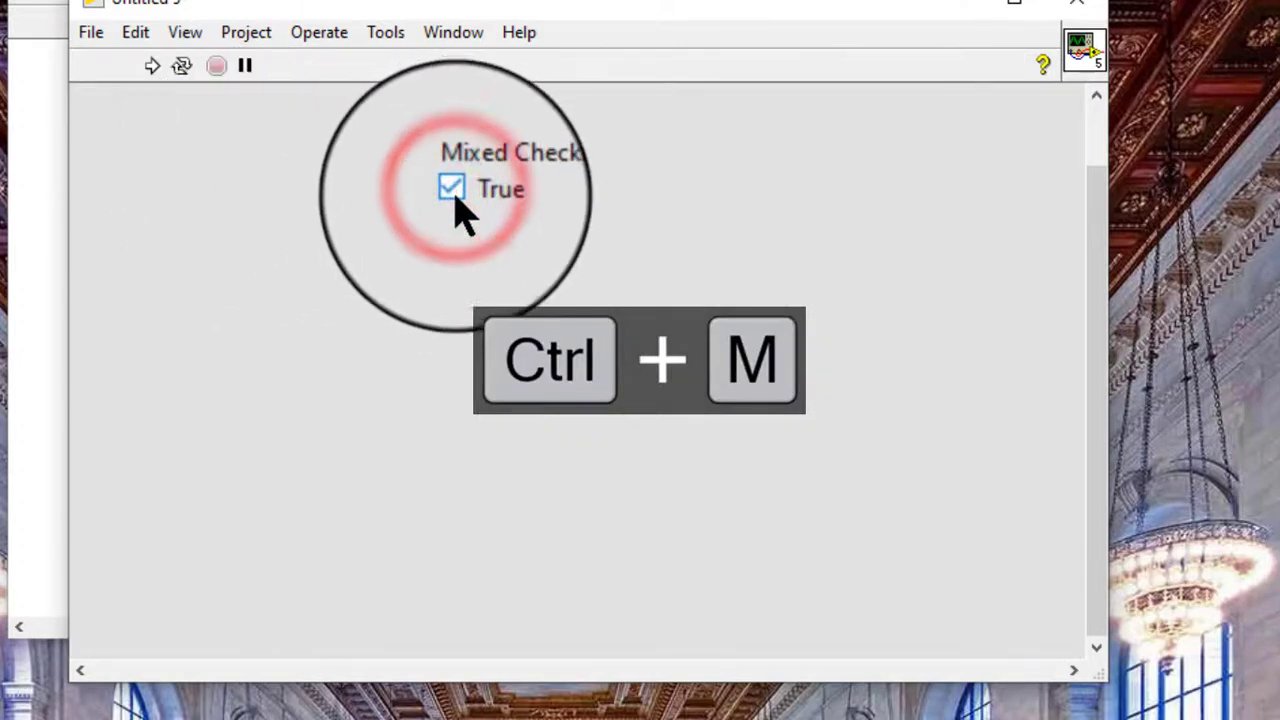
pyautogui.click(451, 189)
pyautogui.click(451, 189)
pyautogui.click(454, 196)
pyautogui.click(454, 196)
pyautogui.click(454, 196)
pyautogui.hotkey('ctrl', 'm')
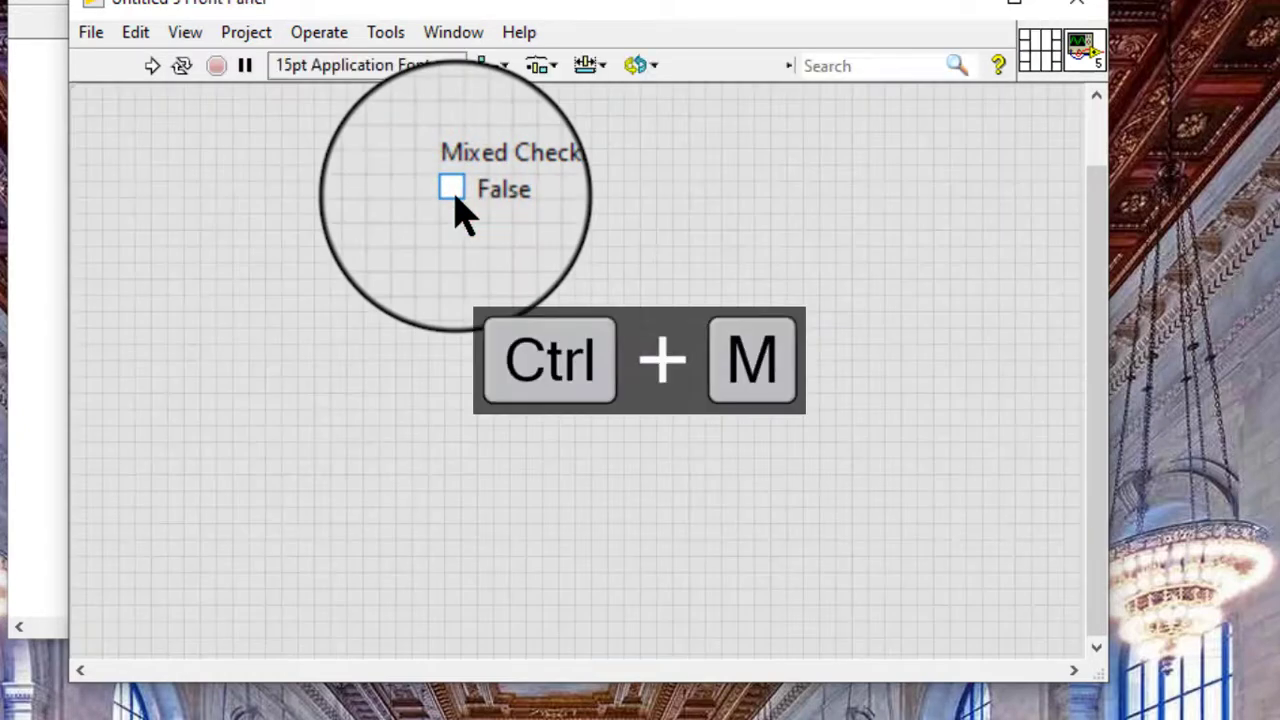
# - Re-check Allow Mixed, run and cycle the checkbox True to Mixed to False, then edit again
pyautogui.rightClick(455, 205)
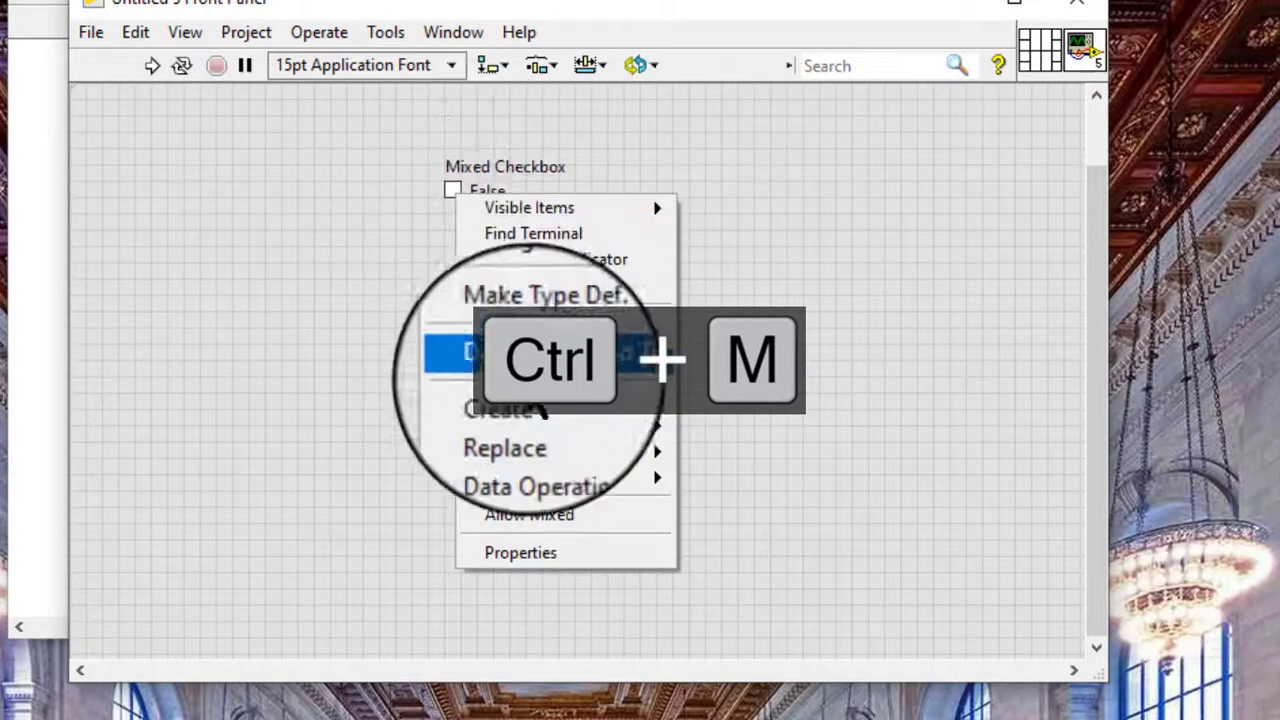
pyautogui.click(560, 518)
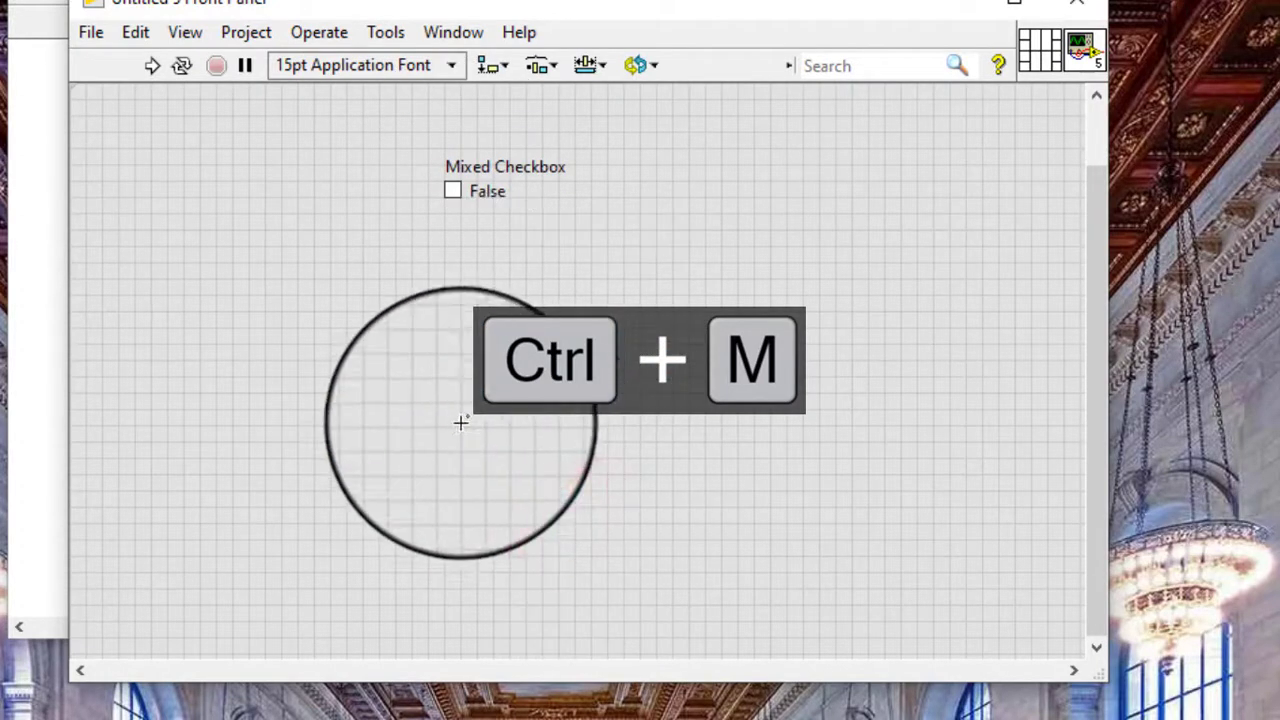
pyautogui.hotkey('ctrl', 'm')
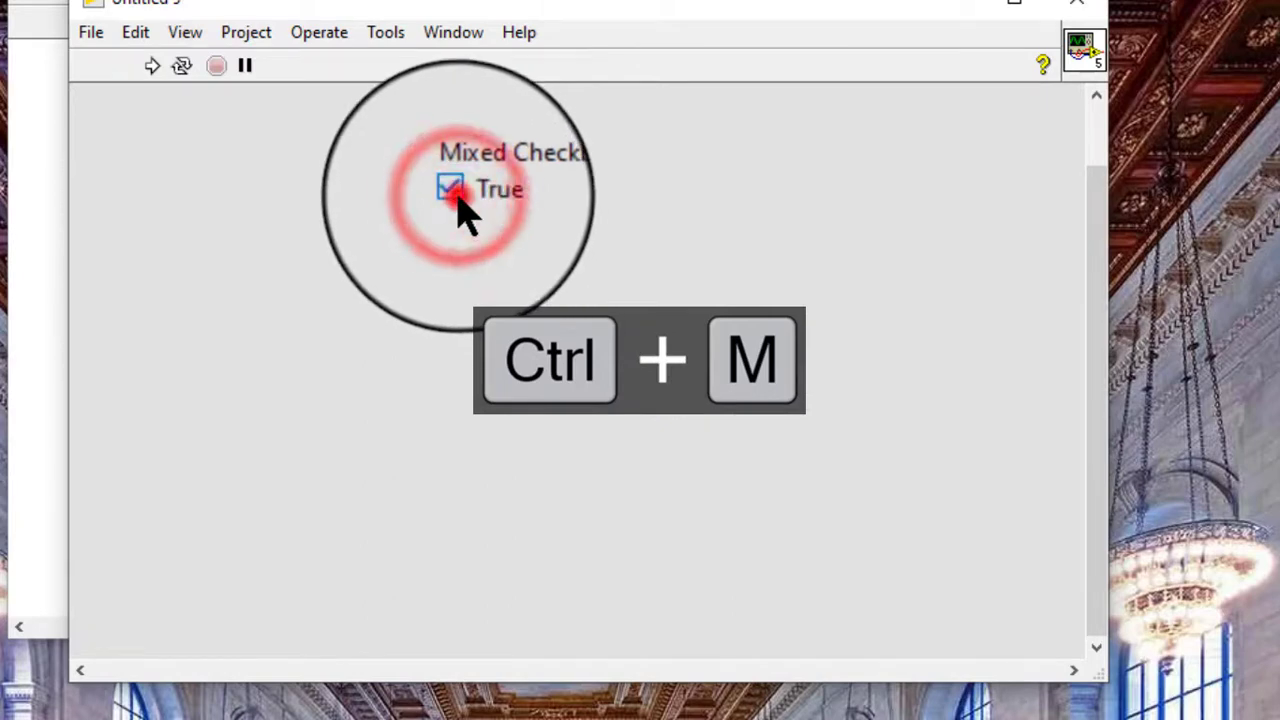
pyautogui.click(456, 195)
pyautogui.click(456, 195)
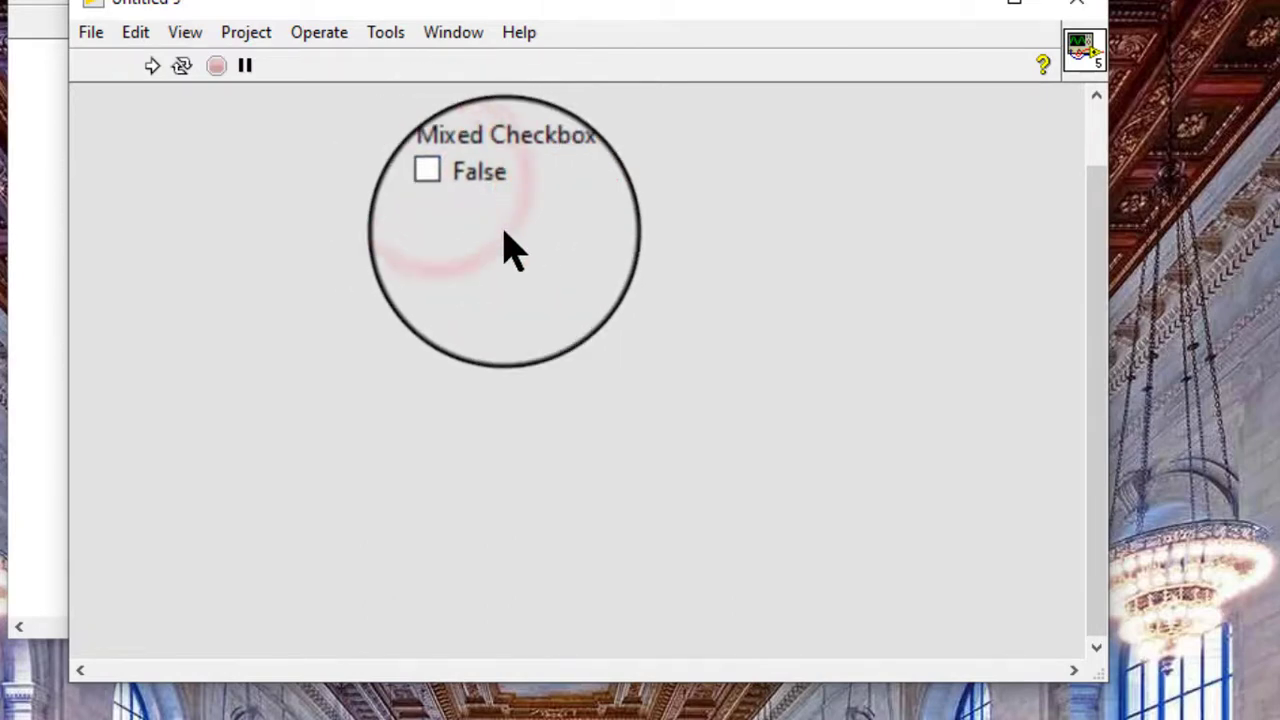
pyautogui.hotkey('ctrl', 'm')
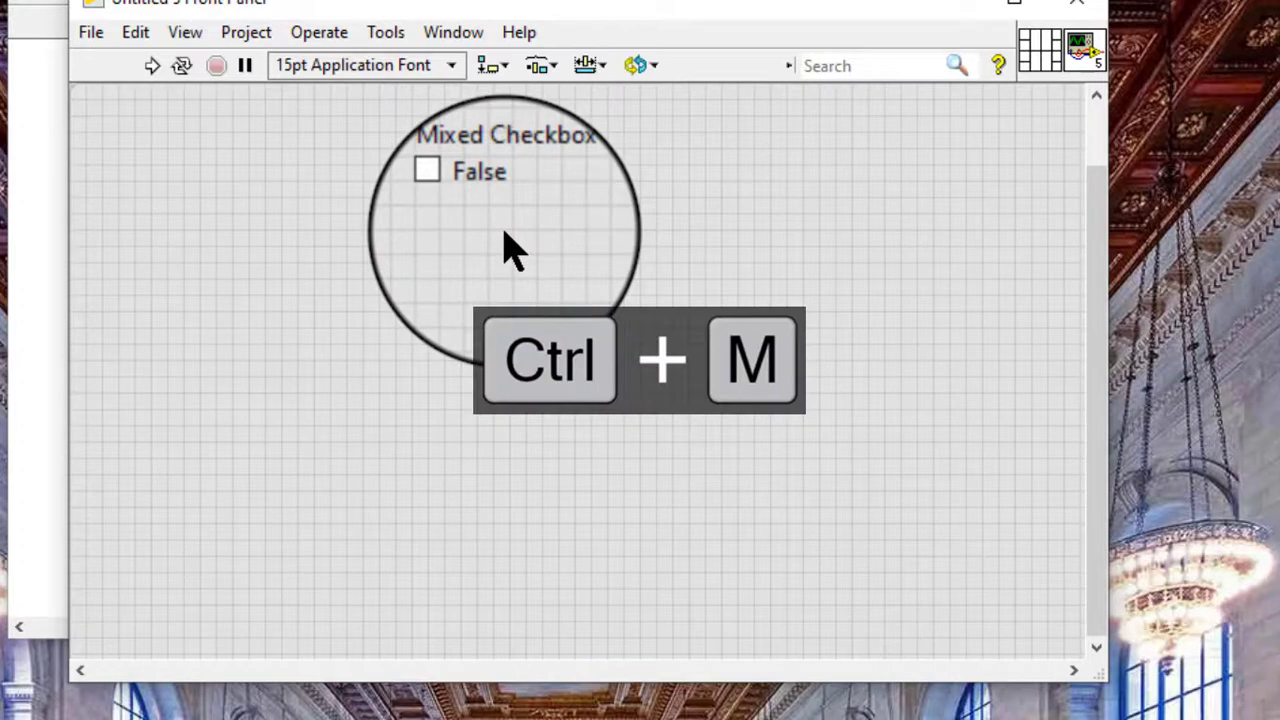
# - Create an Allow Mixed property node for the checkbox on the block diagram and change it to write
pyautogui.rightClick(449, 193)
pyautogui.moveTo(545, 393)
pyautogui.moveTo(745, 445)
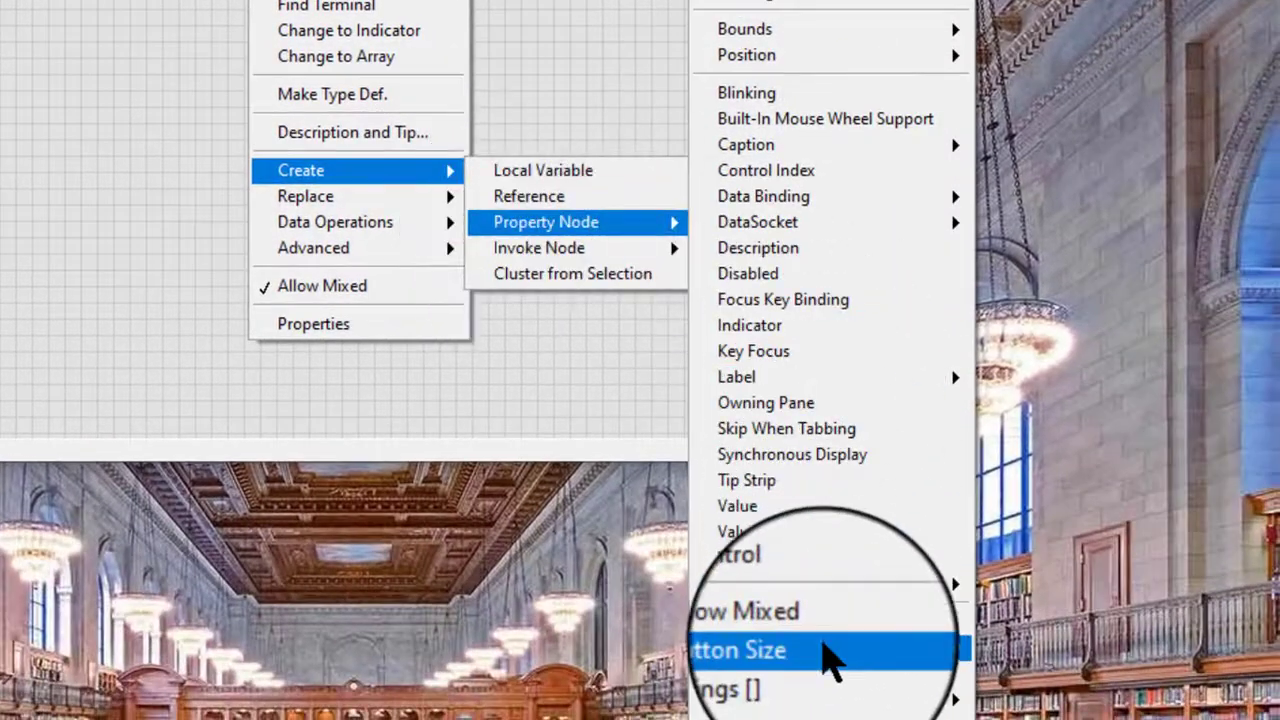
pyautogui.click(830, 634)
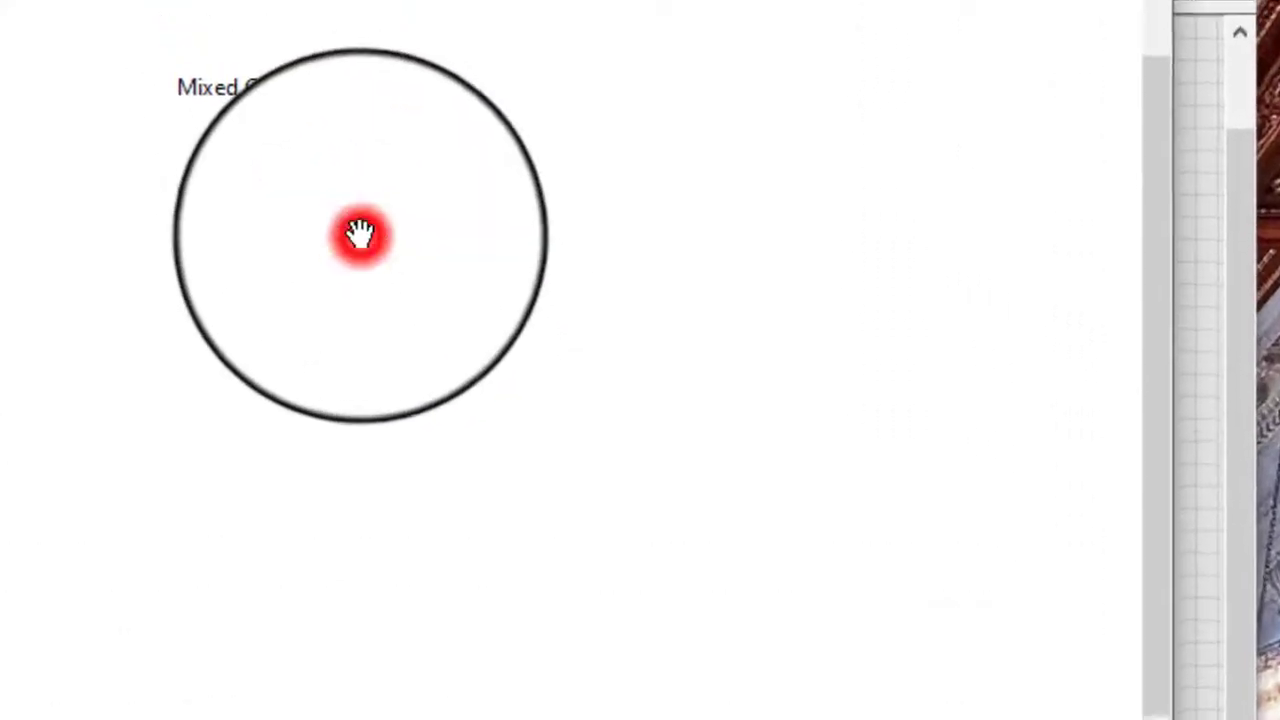
pyautogui.click(360, 233)
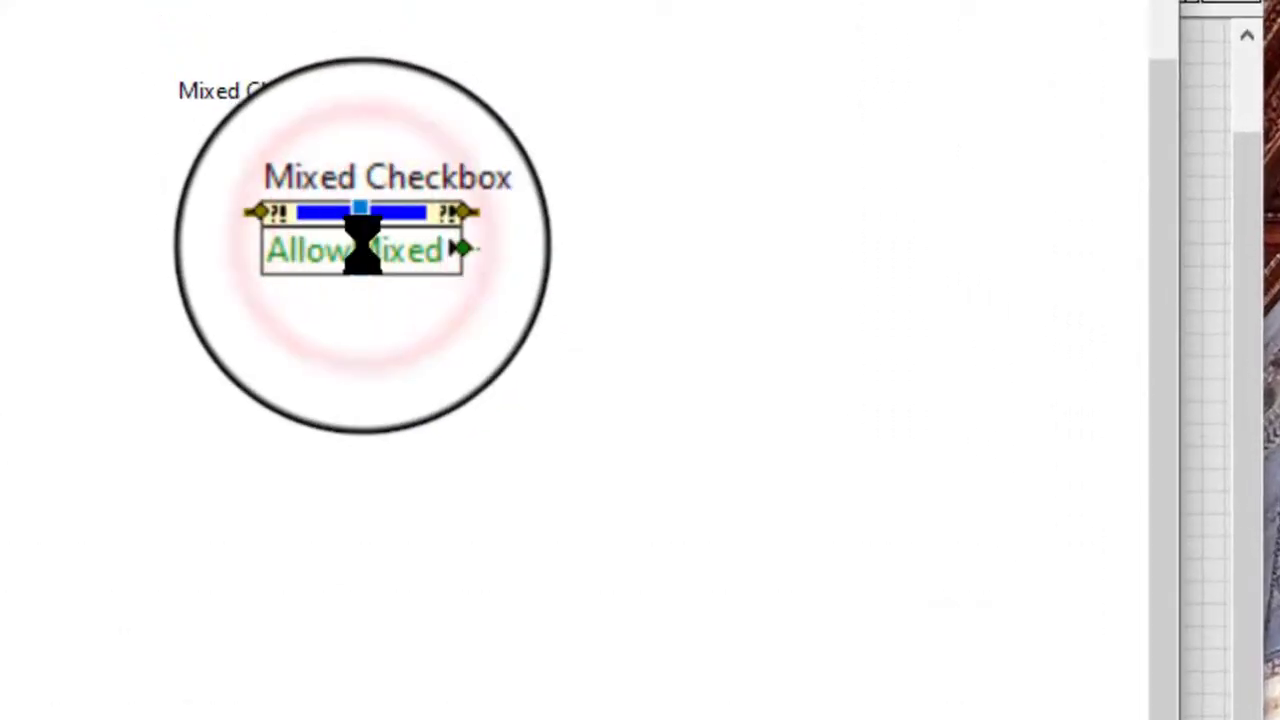
pyautogui.rightClick(362, 245)
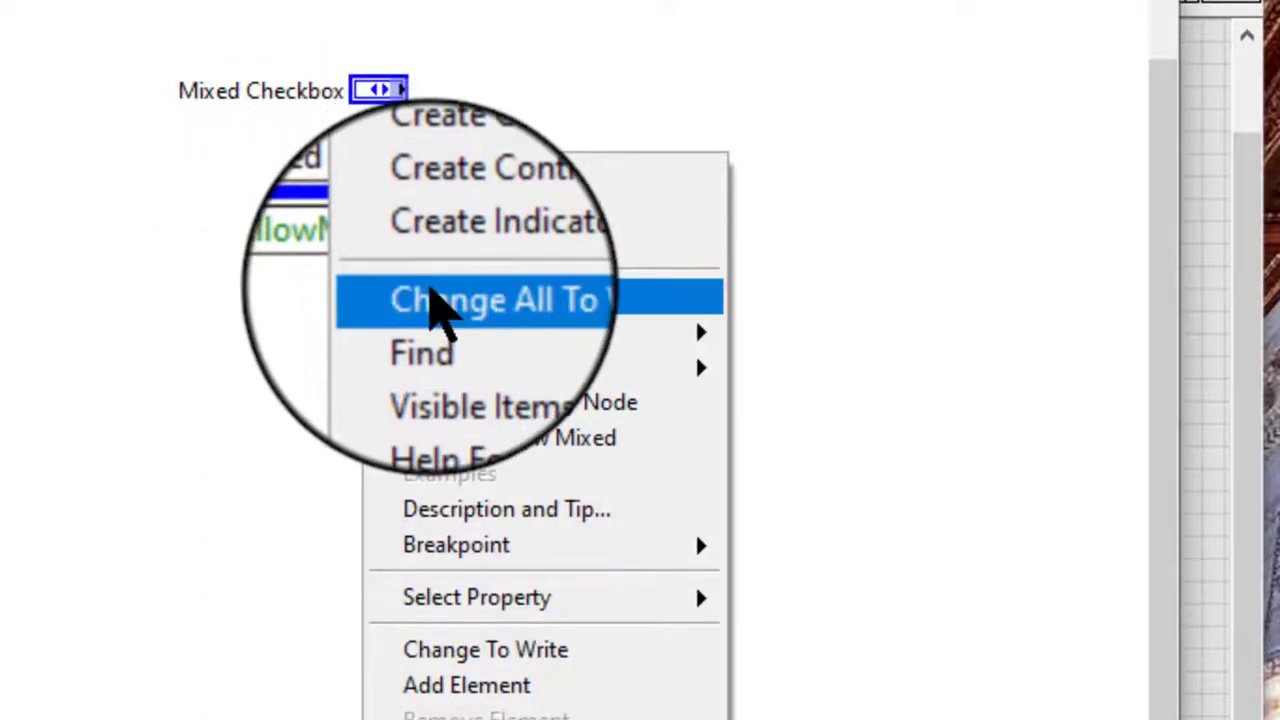
pyautogui.click(432, 292)
pyautogui.rightClick(298, 252)
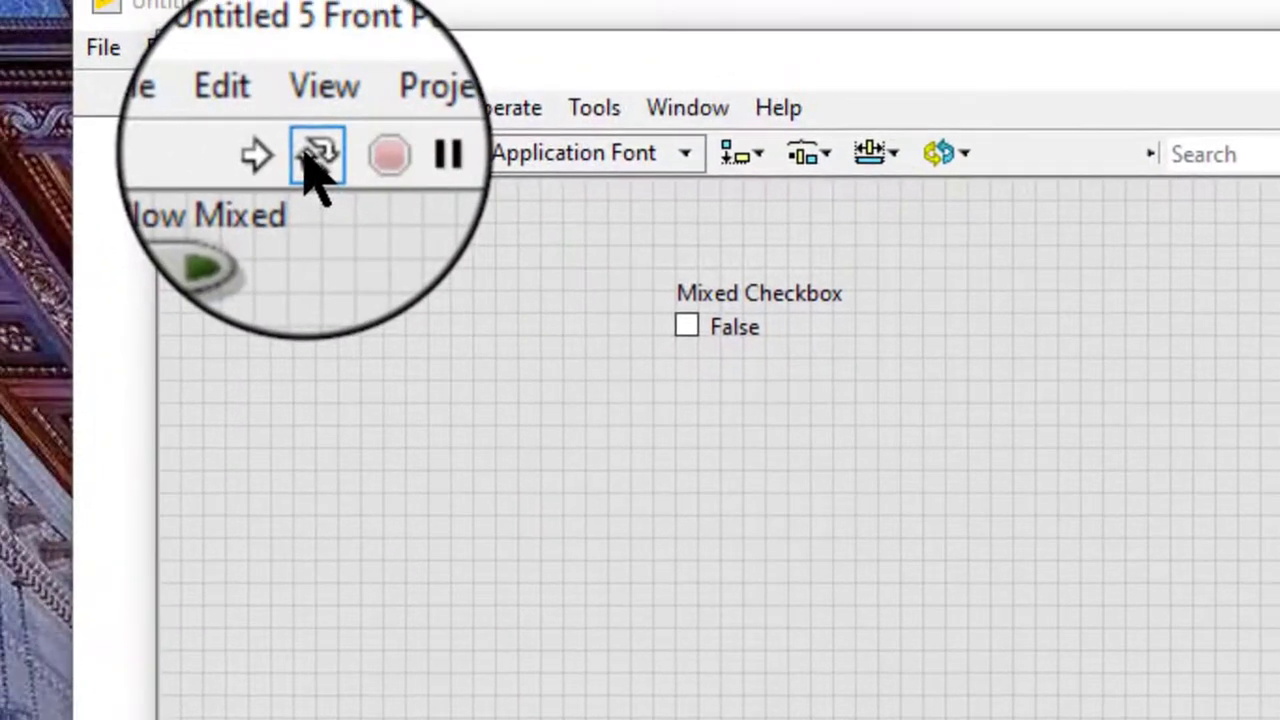
# - Run the VI continuously and toggle the checkbox while mixed is disallowed
pyautogui.click(81, 47)
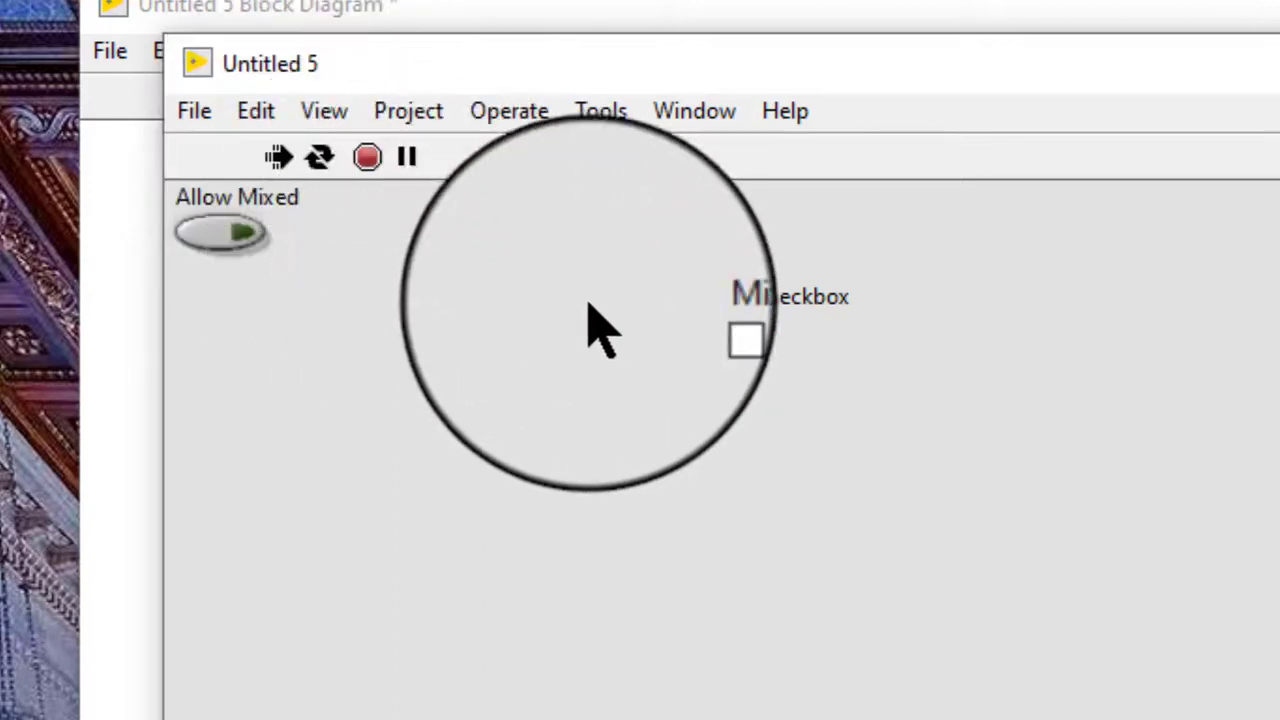
pyautogui.click(693, 330)
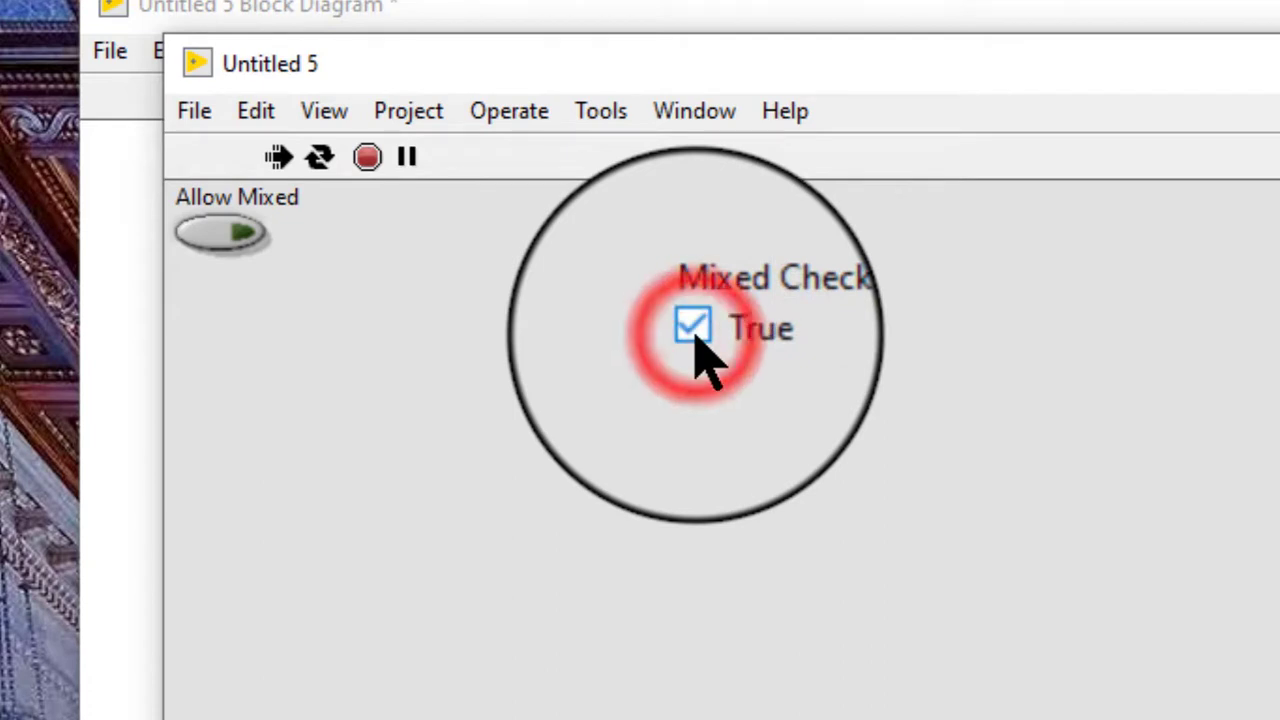
pyautogui.click(694, 334)
pyautogui.click(694, 334)
pyautogui.click(694, 334)
# - Turn the Allow Mixed switch on and cycle the checkbox until it shows Mixed
pyautogui.click(212, 236)
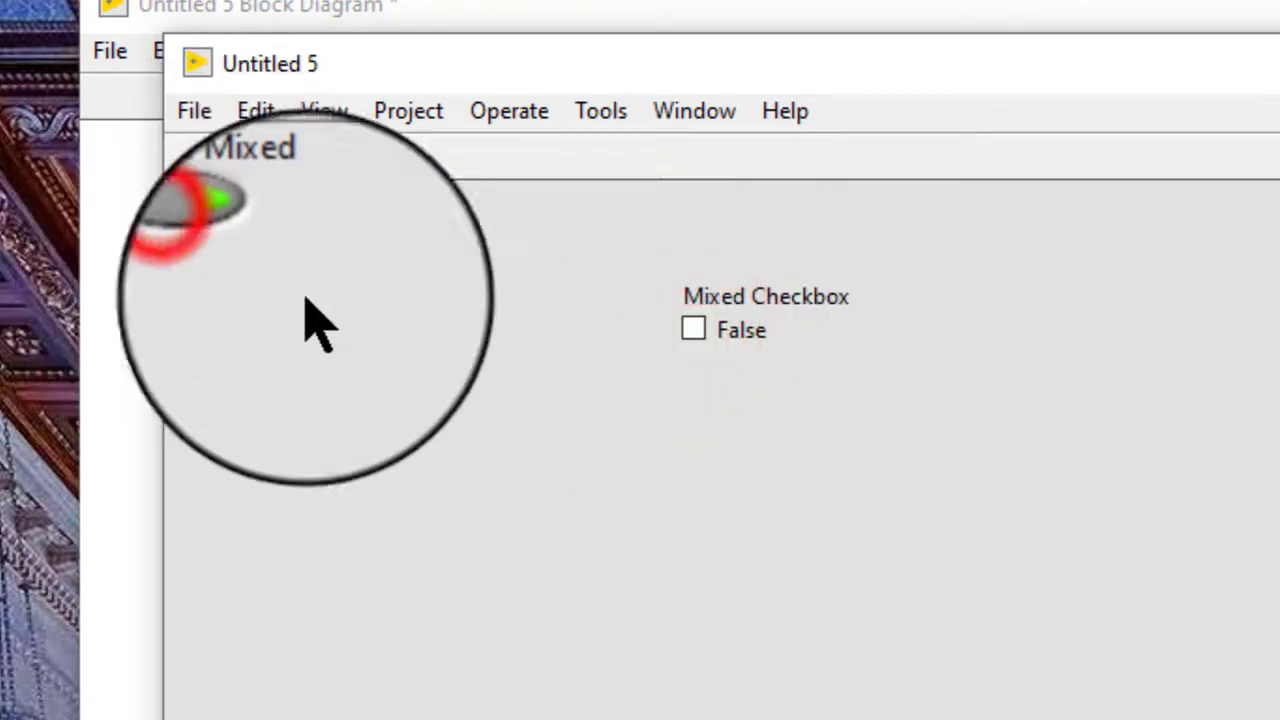
pyautogui.click(694, 336)
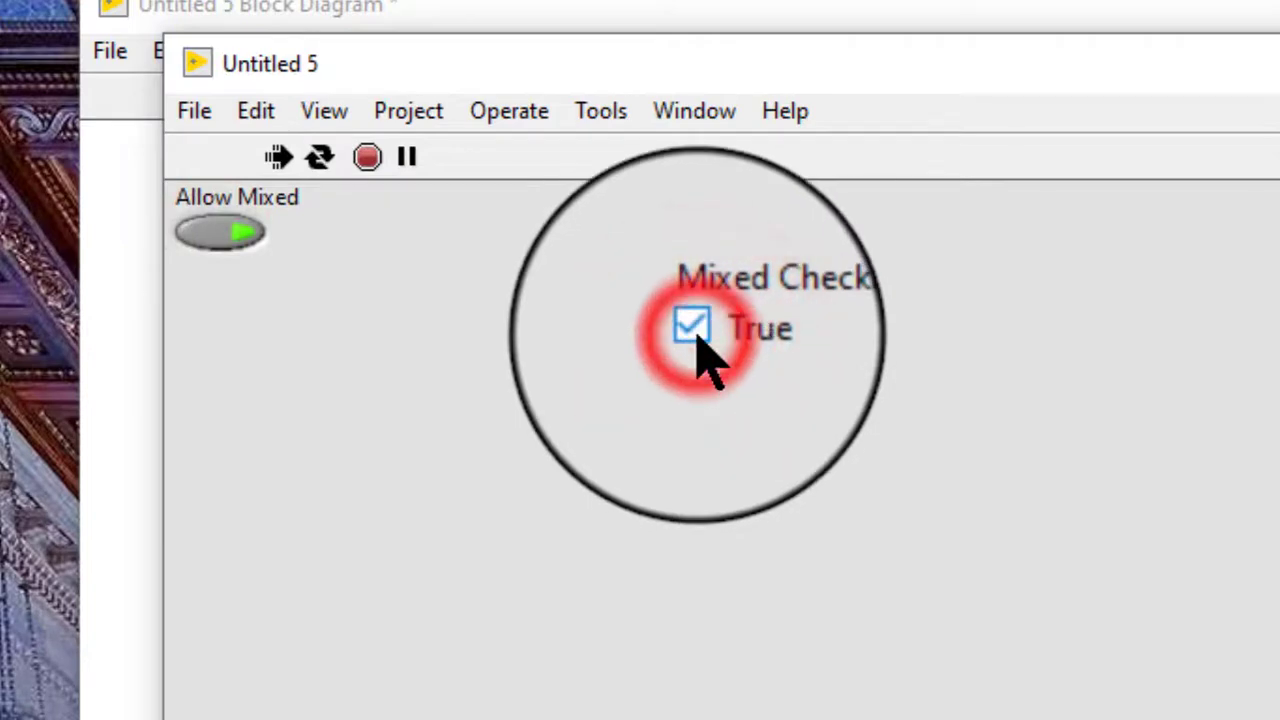
pyautogui.click(694, 330)
pyautogui.click(694, 330)
pyautogui.click(694, 330)
pyautogui.click(694, 330)
# - Turn Allow Mixed off, toggle the checkbox between False and True, then abort execution
pyautogui.click(200, 236)
pyautogui.click(694, 330)
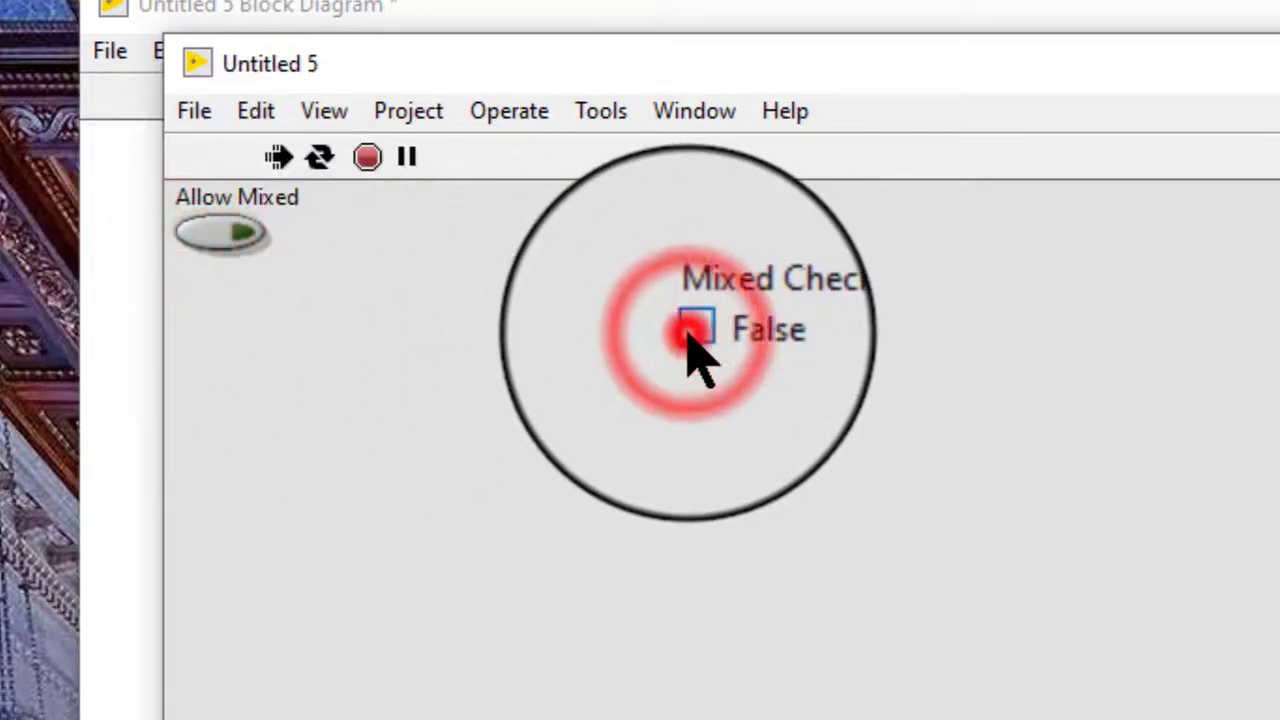
pyautogui.click(689, 338)
pyautogui.click(689, 338)
pyautogui.click(689, 338)
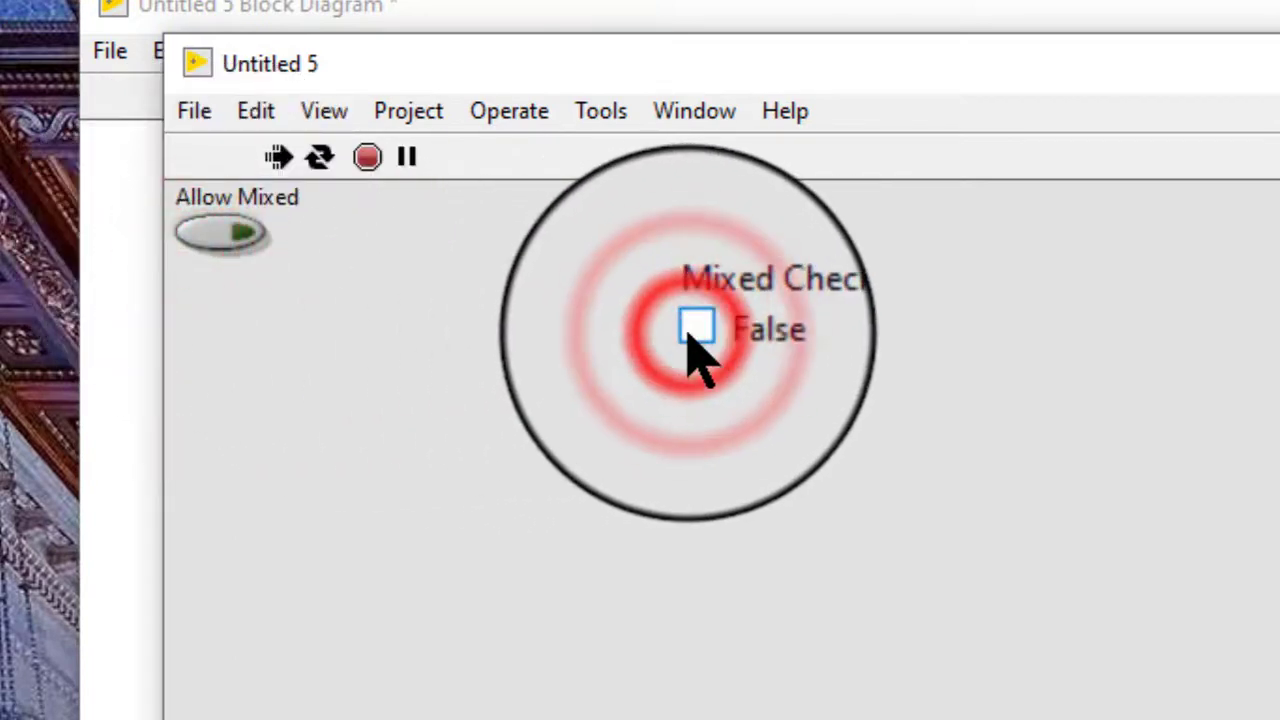
pyautogui.click(367, 157)
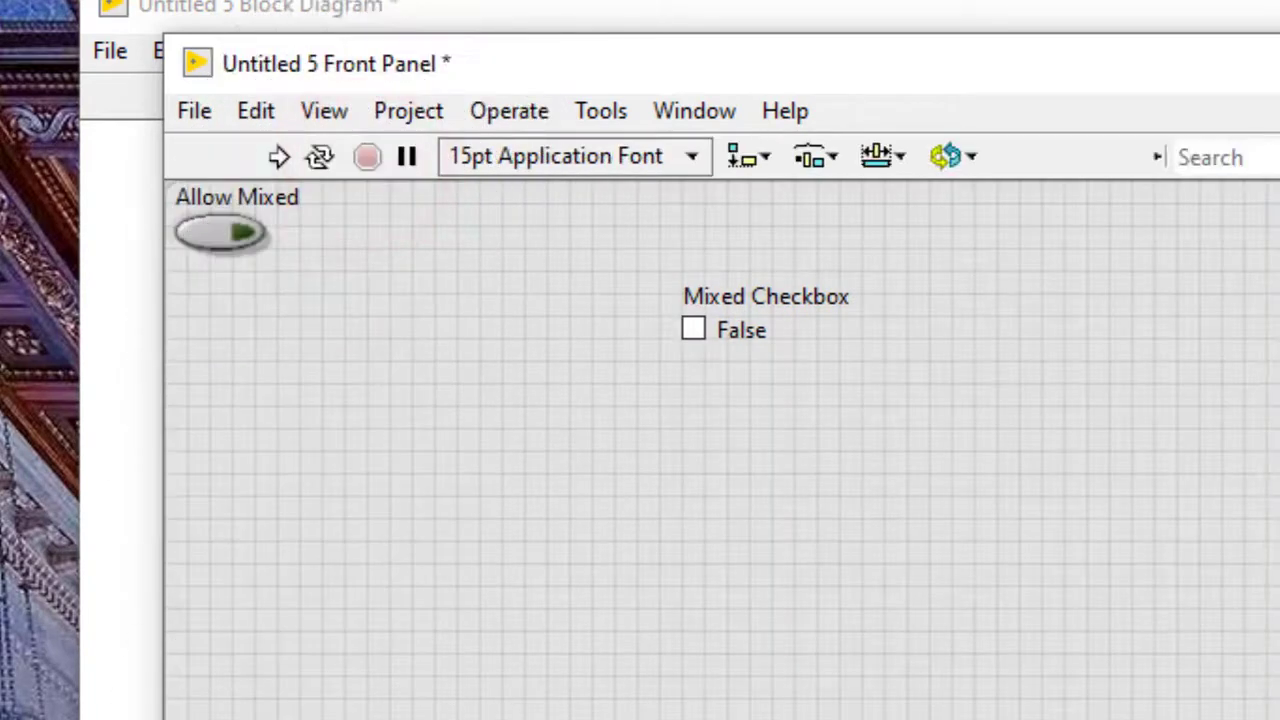